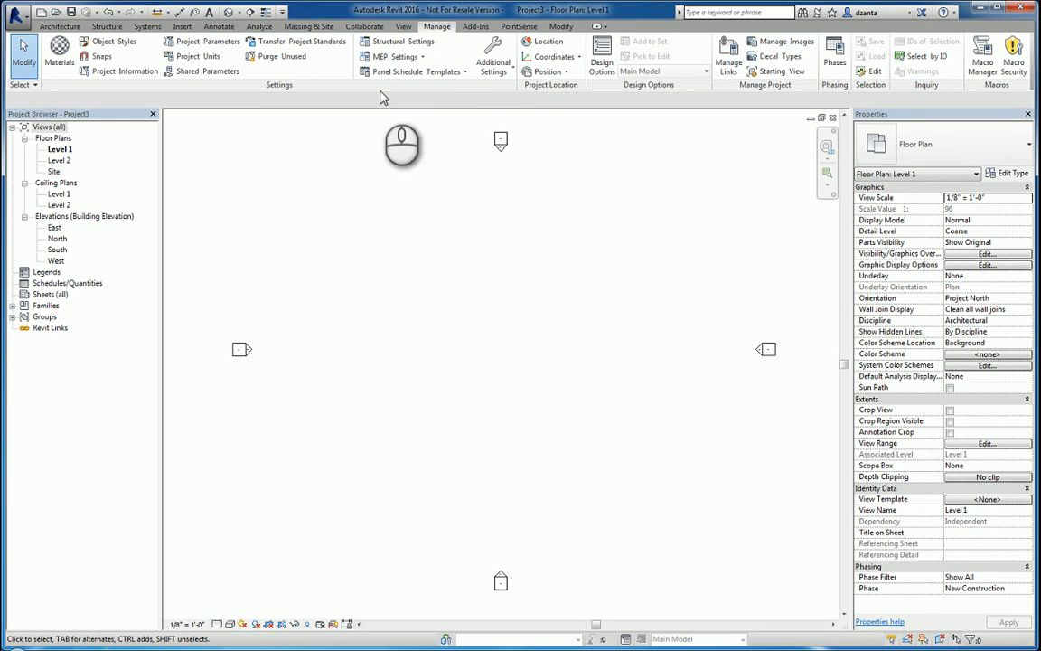
Review the project's fill patterns, switching the list from drafting to model patterns, and close them without changes.
click(500, 68)
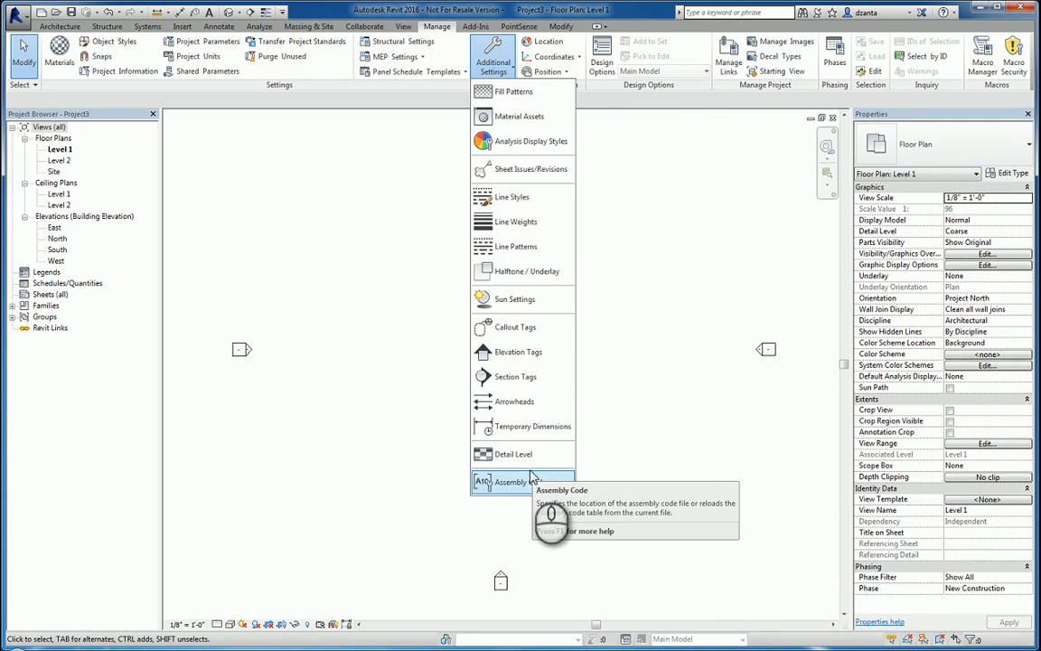
click(530, 100)
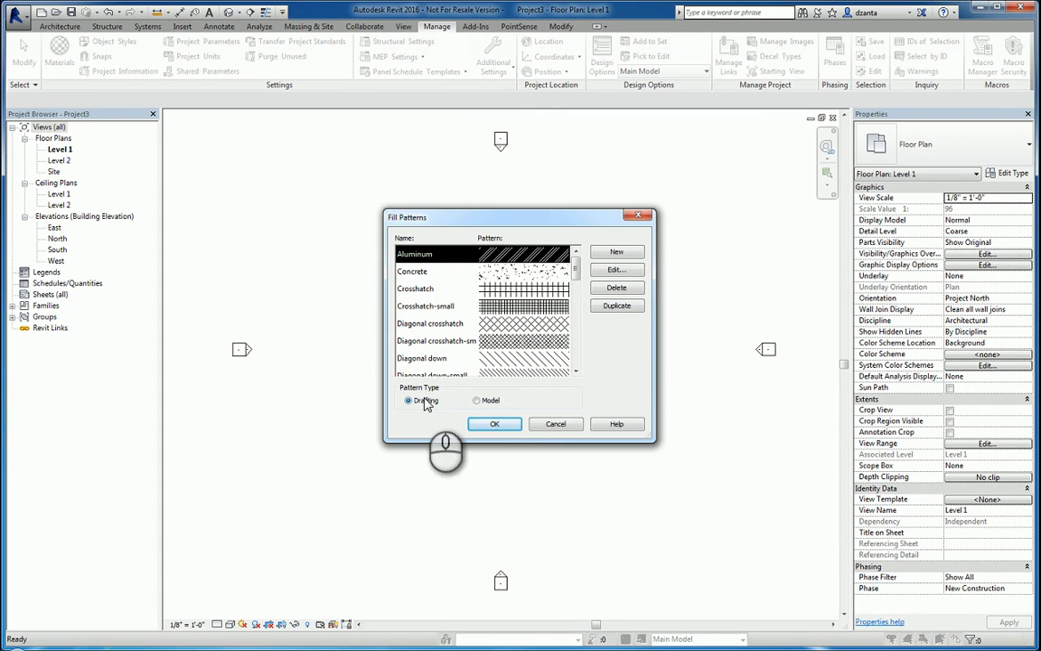
click(489, 400)
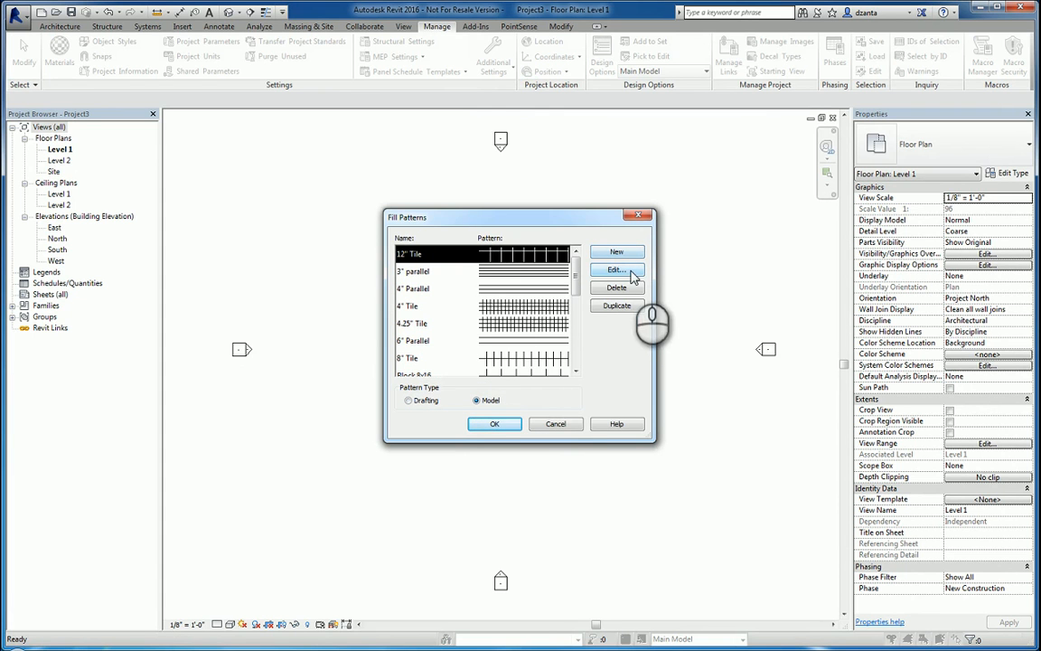
click(573, 430)
Look through the Appearance Library in the material asset browser, widening its library list, and leave the asset editor.
click(493, 62)
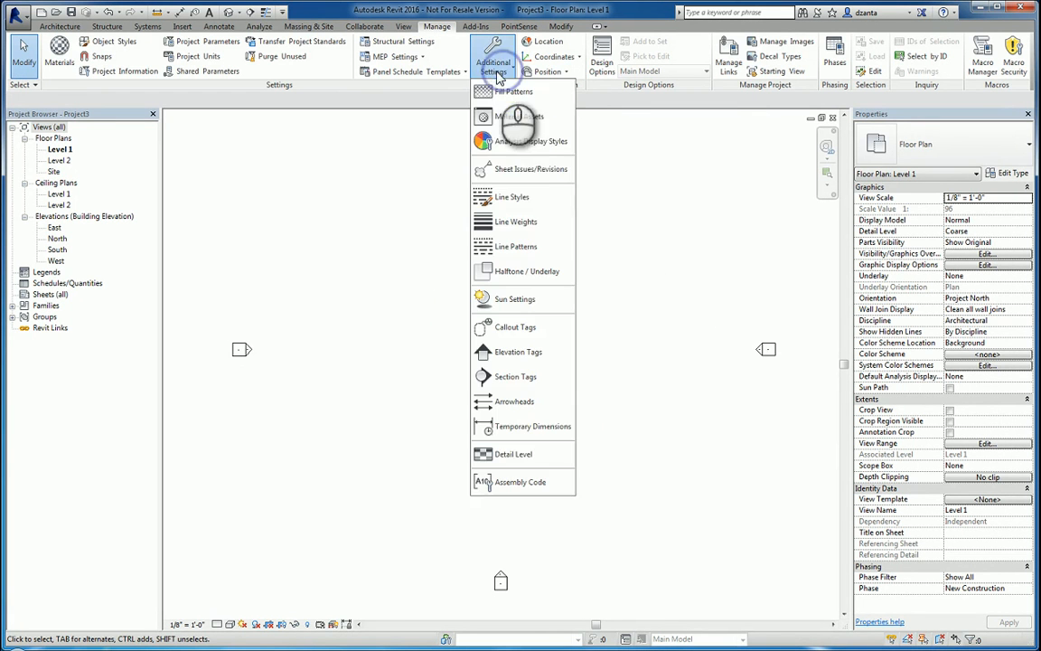
click(518, 127)
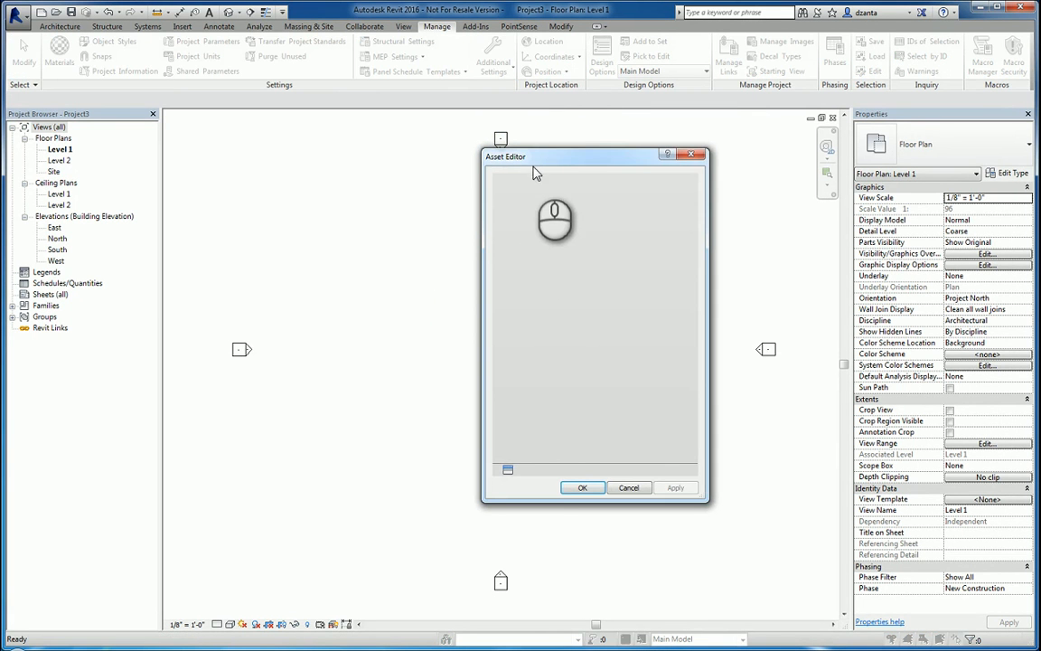
drag(533, 165, 314, 163)
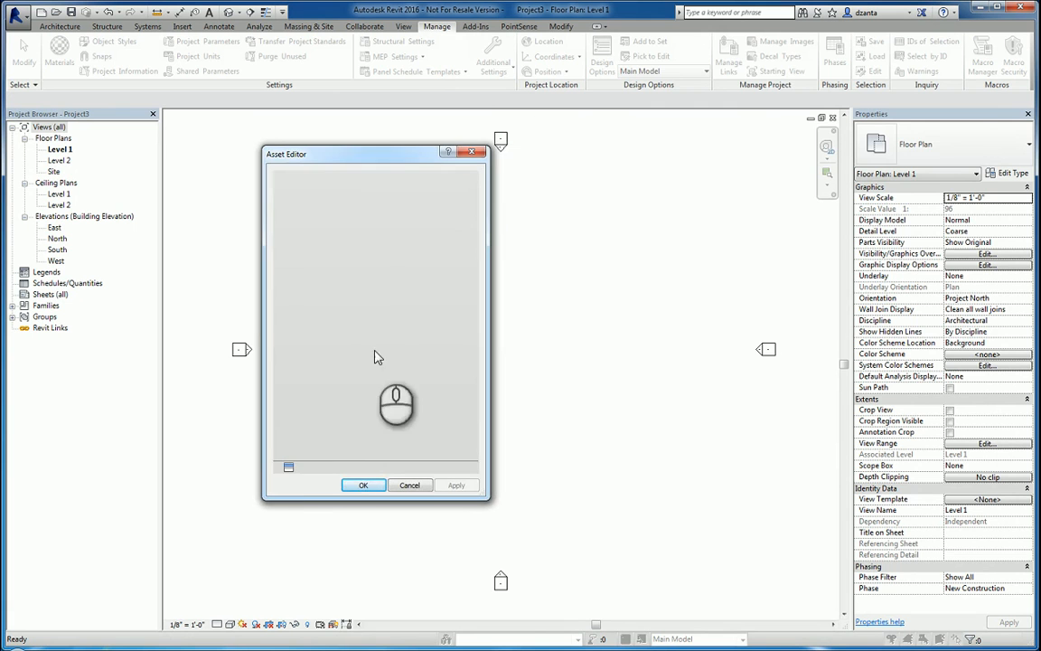
click(288, 467)
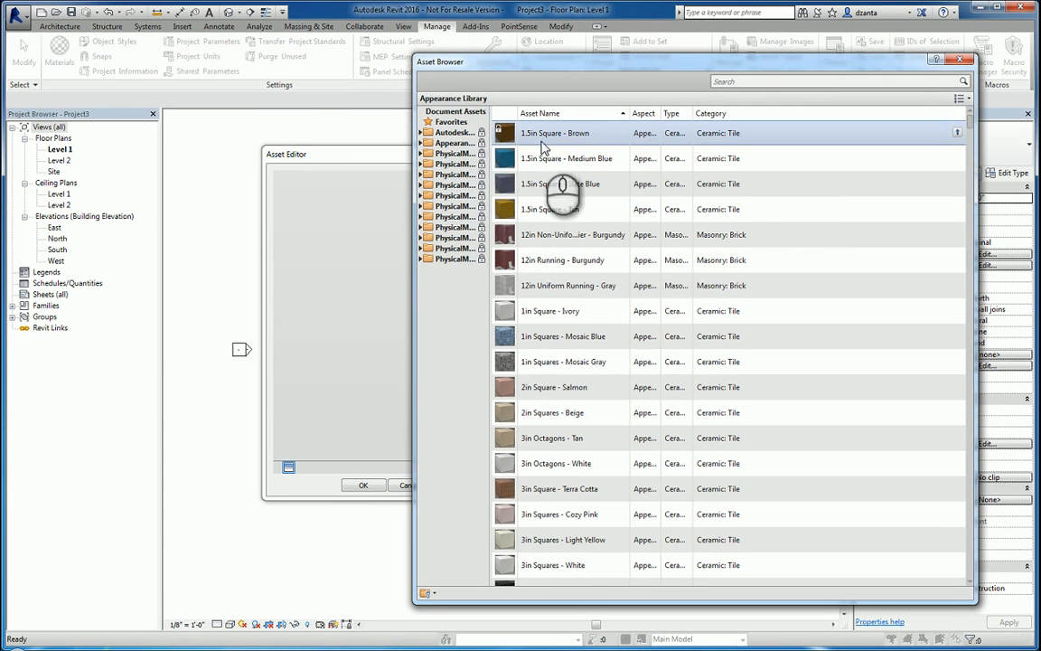
drag(490, 115, 542, 116)
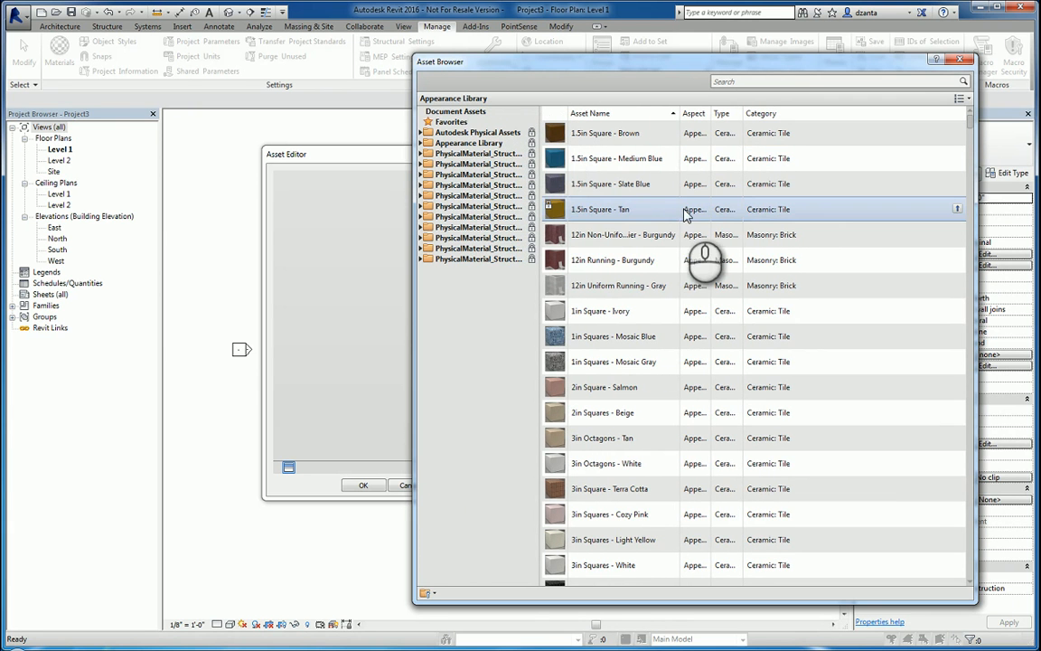
click(960, 60)
click(477, 153)
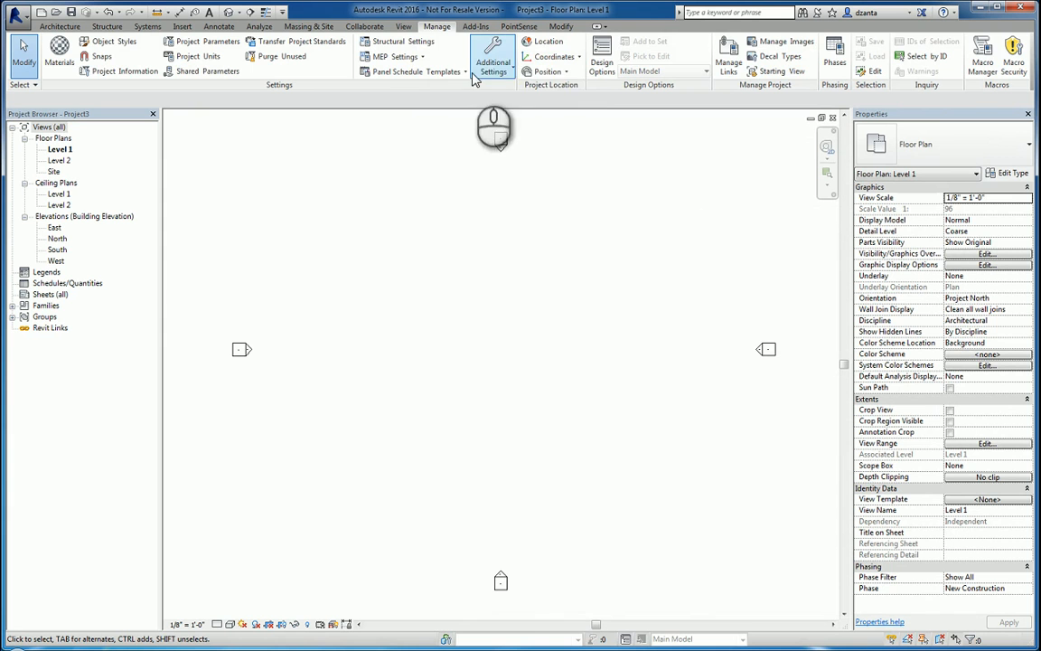
Examine the settings, color and legend options of the analysis display styles, and cancel without creating a style.
click(493, 56)
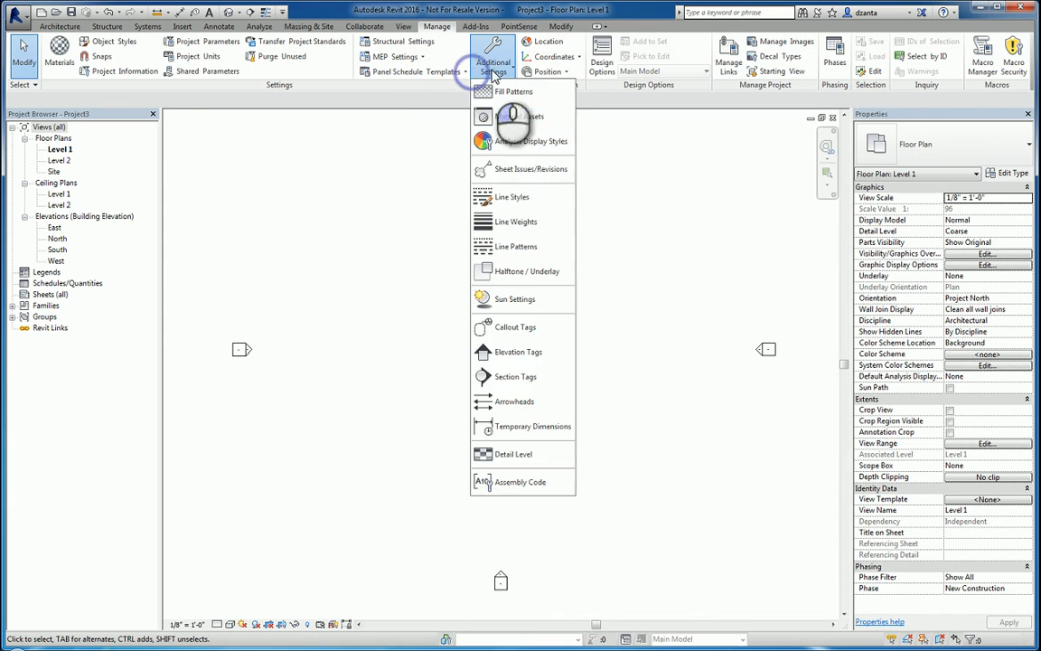
click(508, 145)
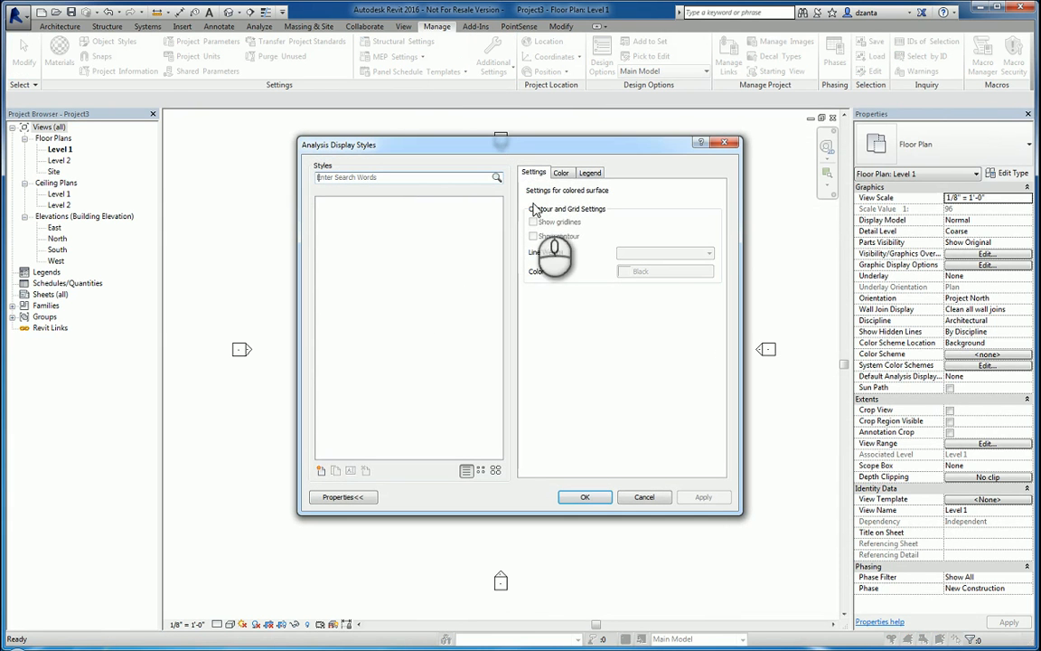
click(561, 173)
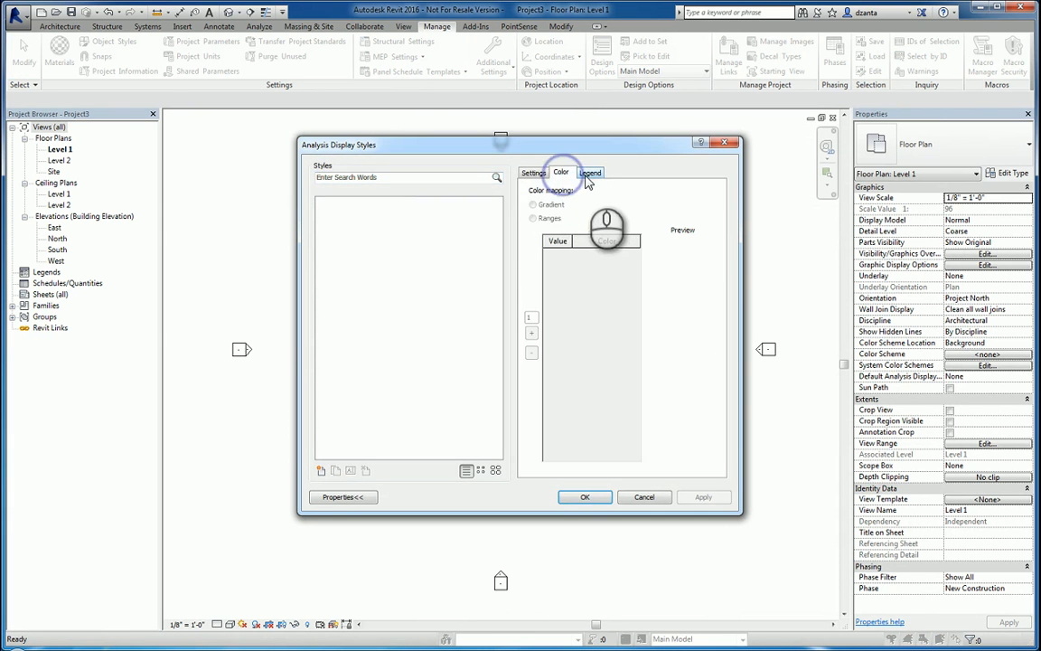
click(590, 172)
click(533, 173)
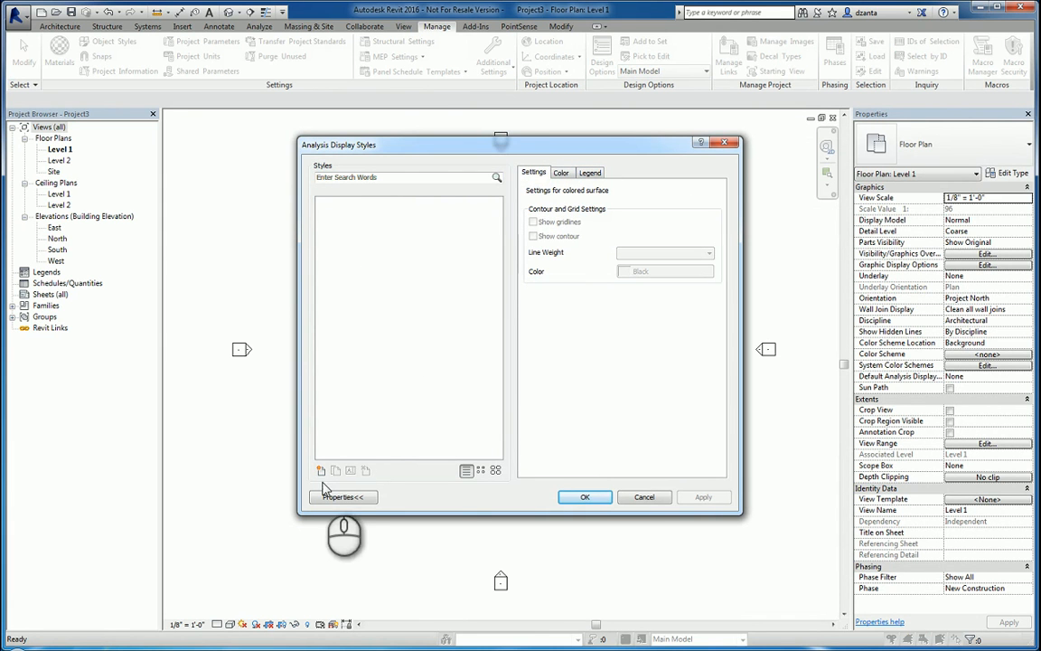
click(644, 496)
Examine the Sheet Issues/Revisions table with its numbering and arc length options, and cancel without changes.
click(493, 61)
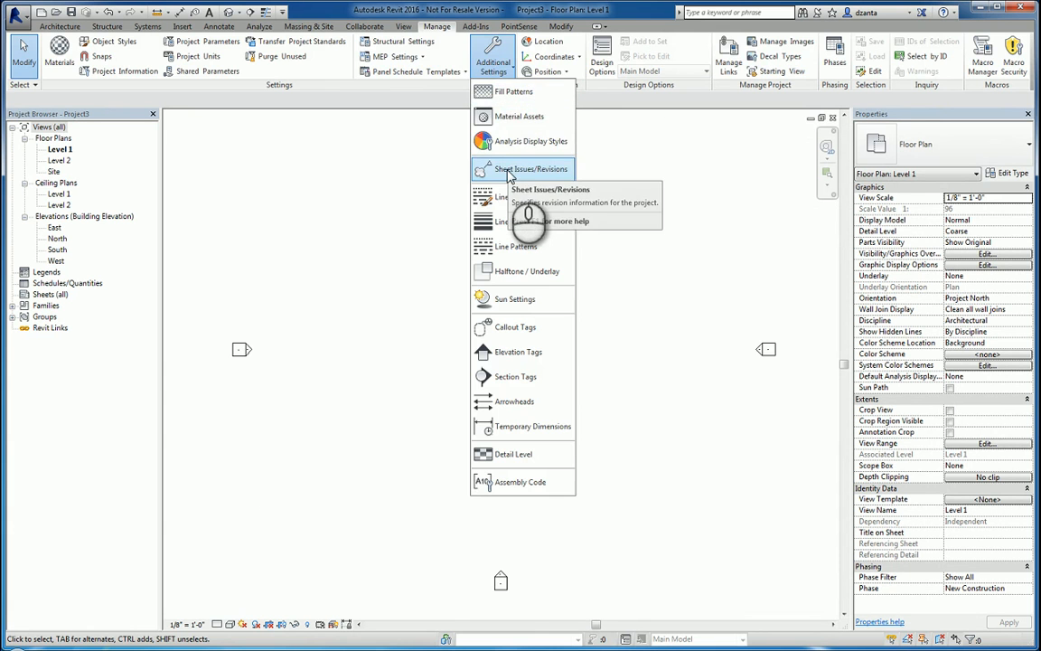
click(509, 173)
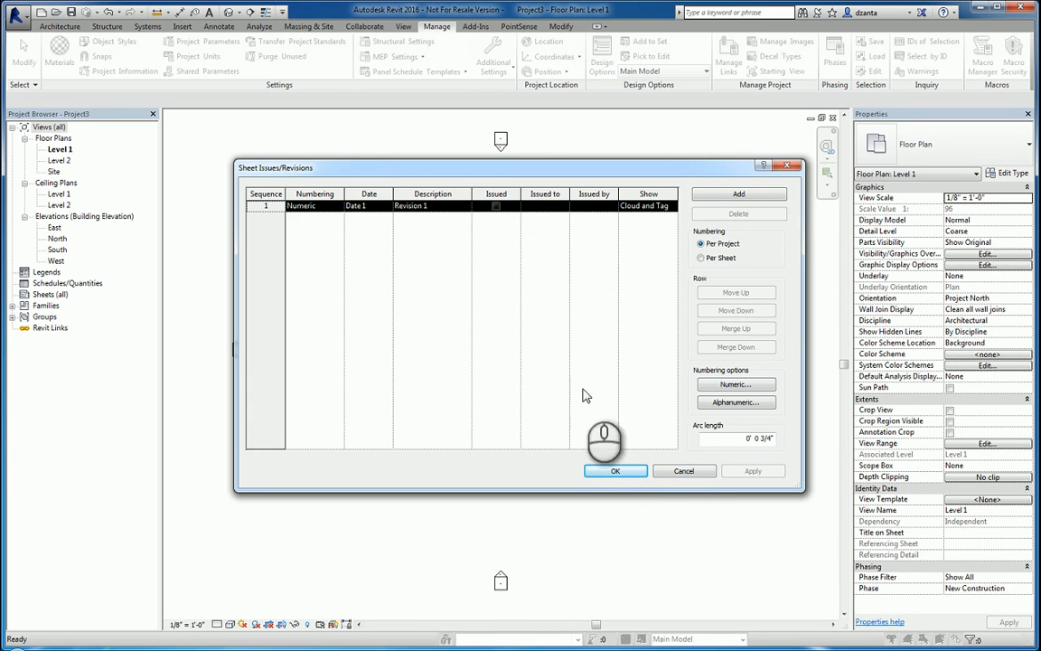
click(684, 471)
Review the subcategories under Lines in the line styles, check the color choices for <Room Separation>, and cancel everything.
click(494, 65)
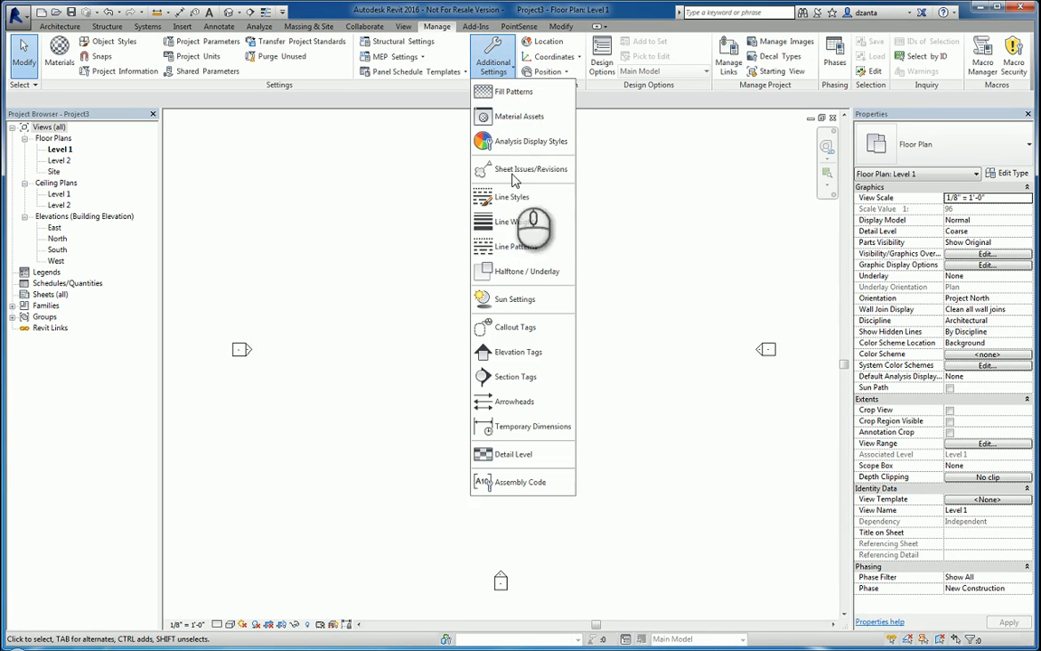
click(516, 198)
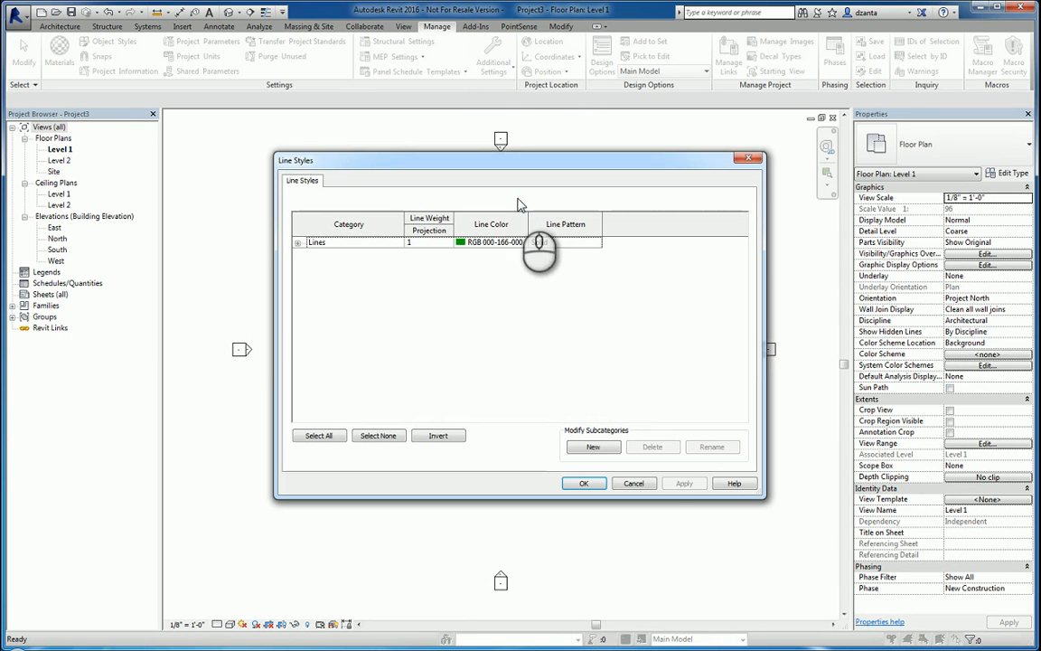
click(297, 243)
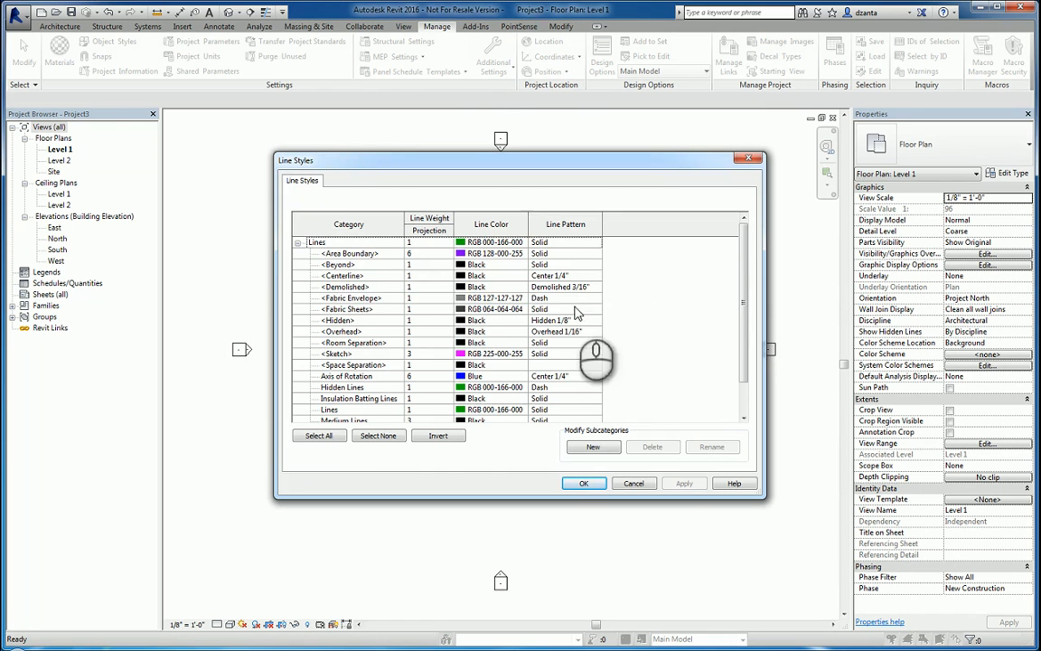
drag(744, 301, 744, 329)
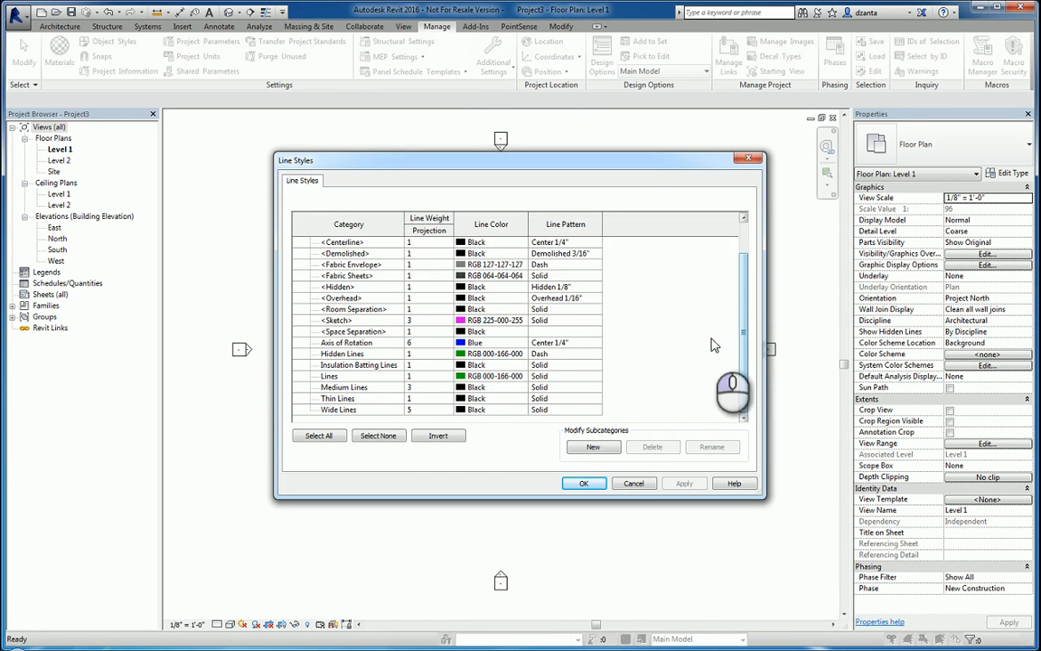
click(437, 310)
click(476, 309)
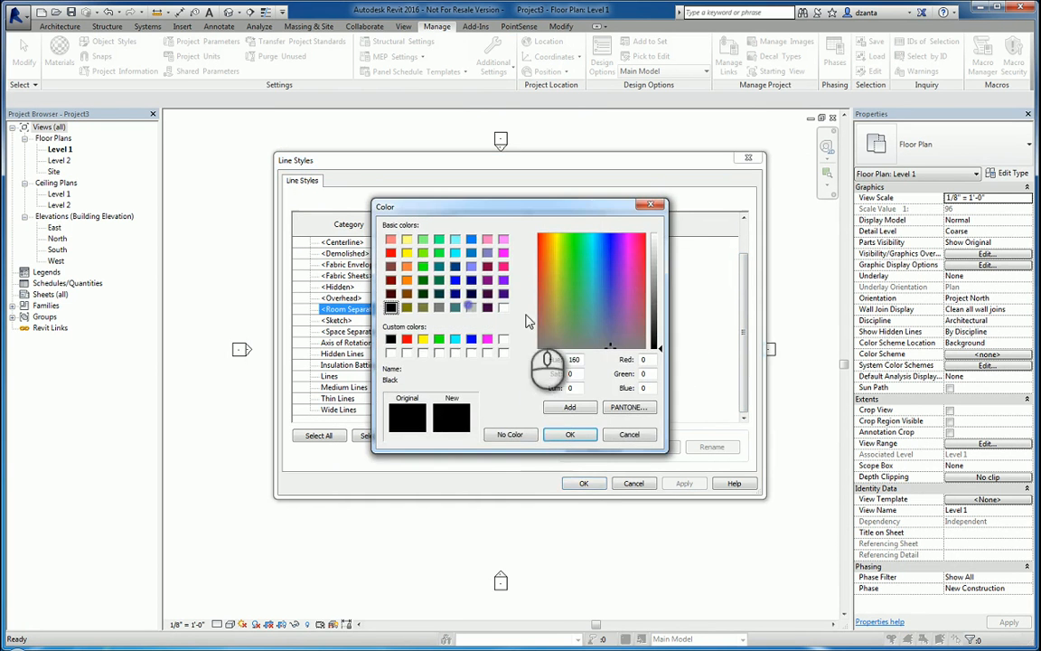
click(636, 433)
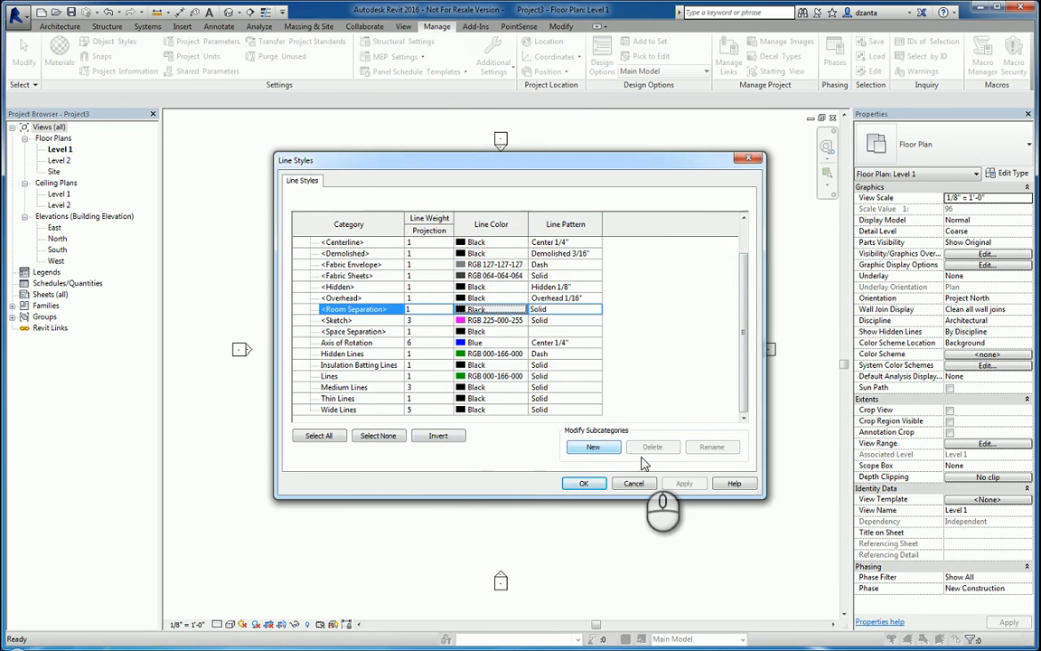
click(634, 483)
Compare the model, perspective and annotation line weight tables, and cancel without changes.
click(513, 70)
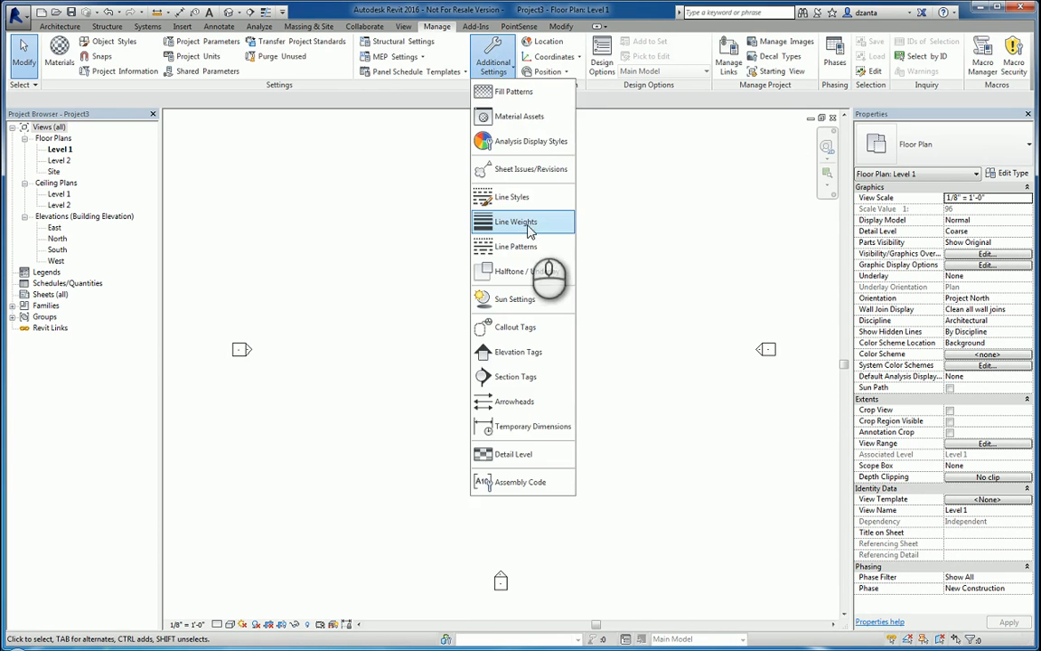
click(517, 216)
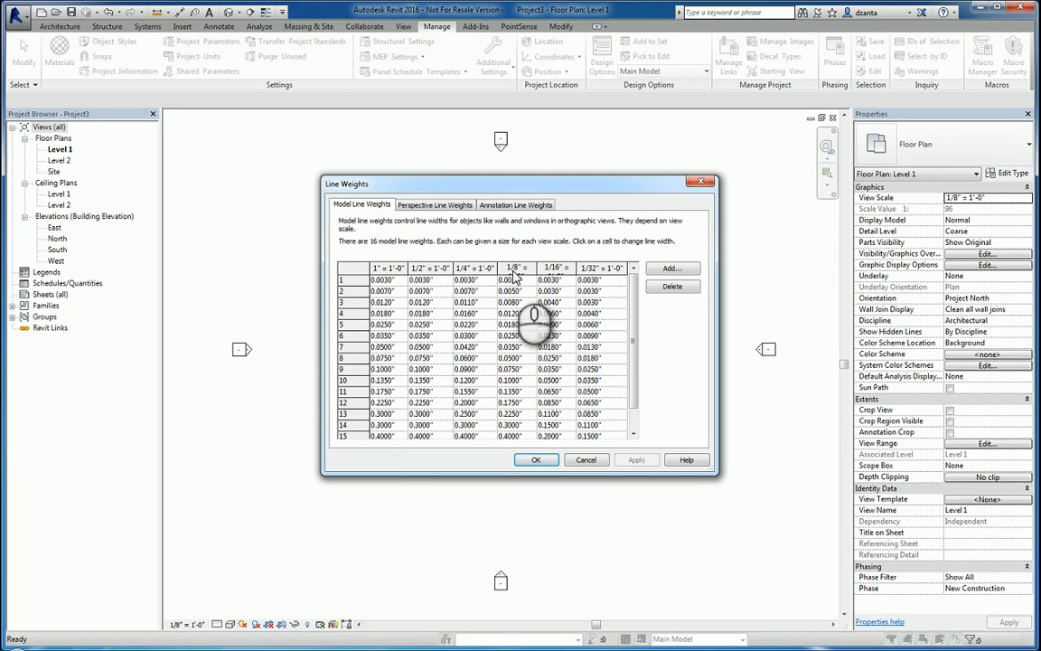
click(436, 205)
click(508, 206)
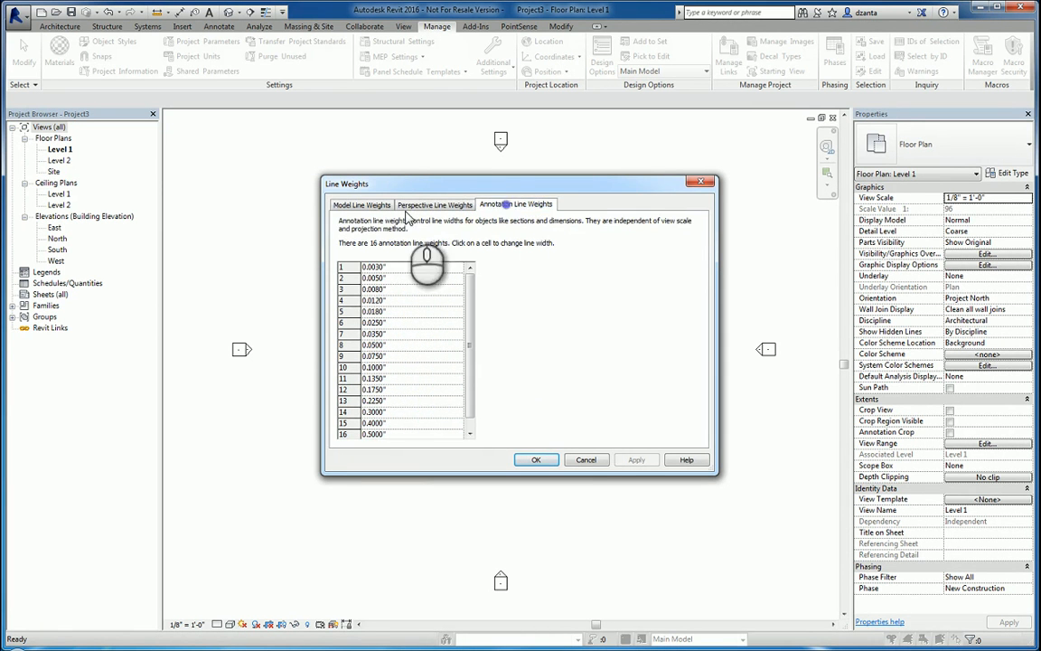
click(354, 205)
click(589, 462)
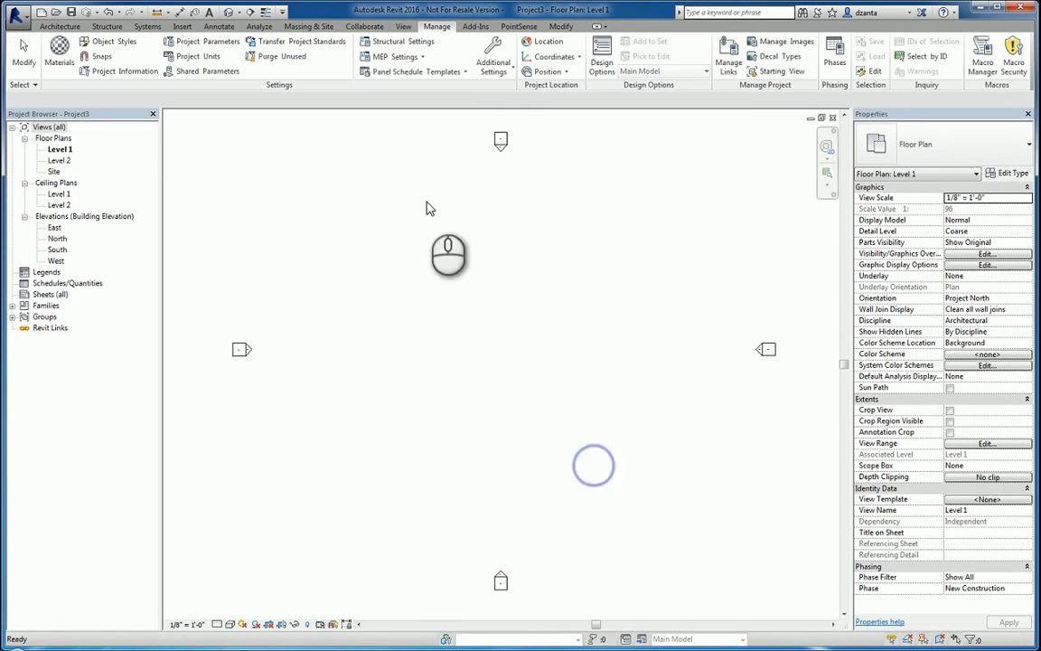
Review the project's line patterns in an enlarged list, and cancel without changes.
click(493, 58)
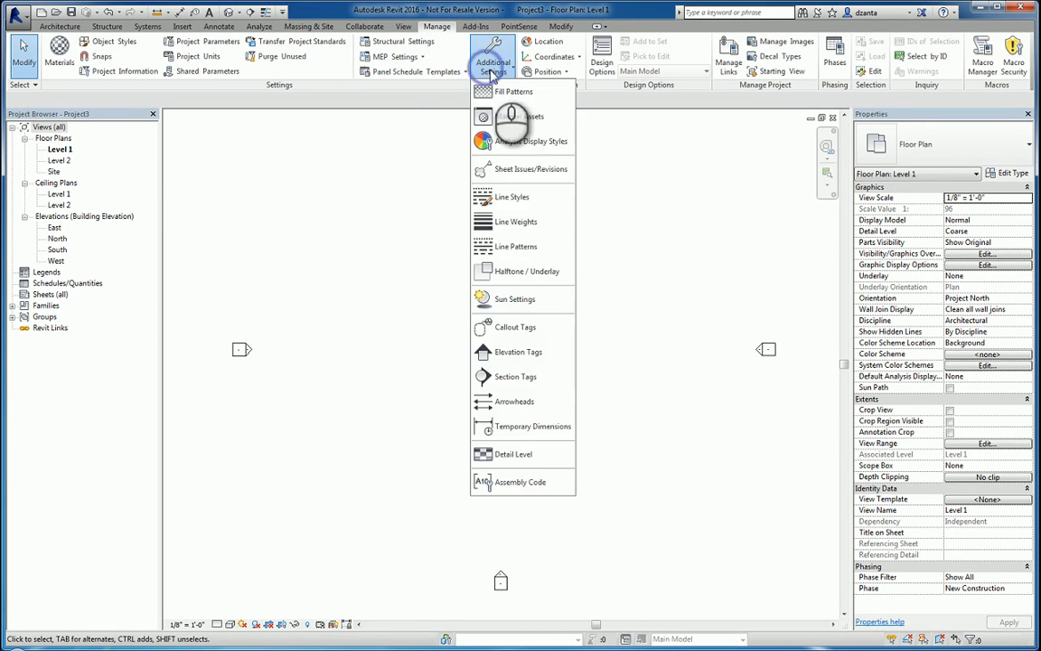
click(522, 245)
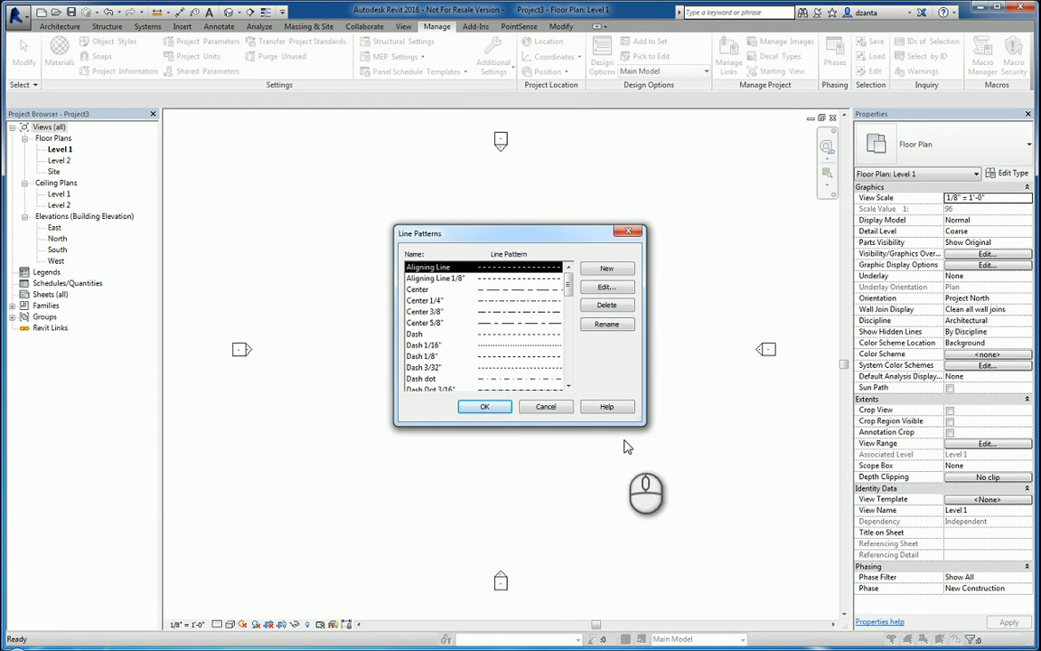
drag(644, 424, 707, 523)
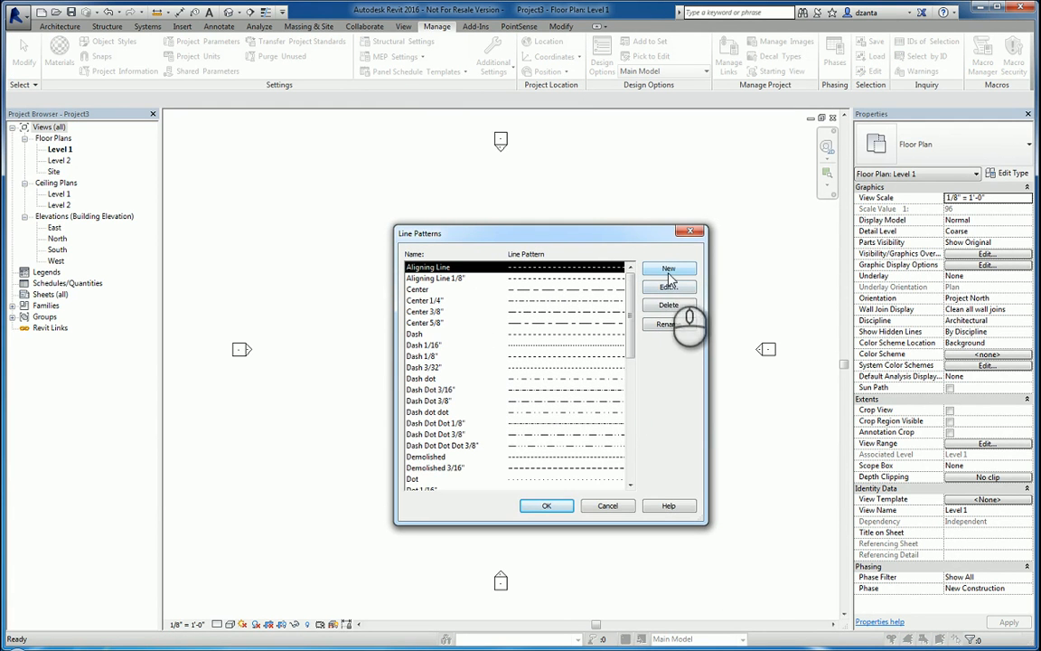
click(607, 505)
Check the underlay weight choices and the halftone settings, and accept them as they are.
click(494, 61)
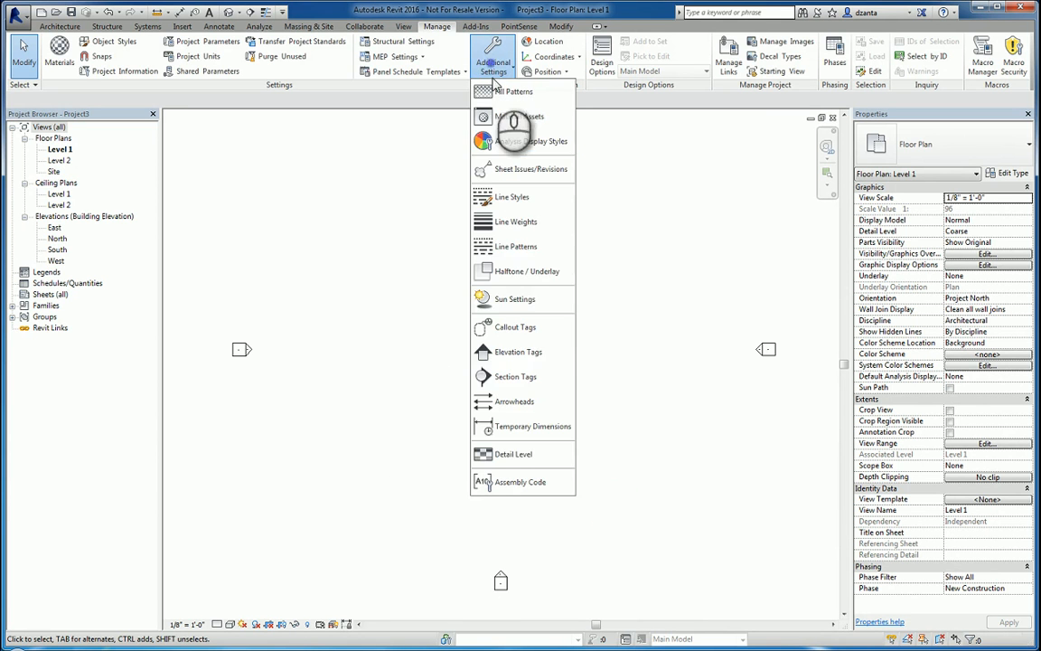
click(535, 271)
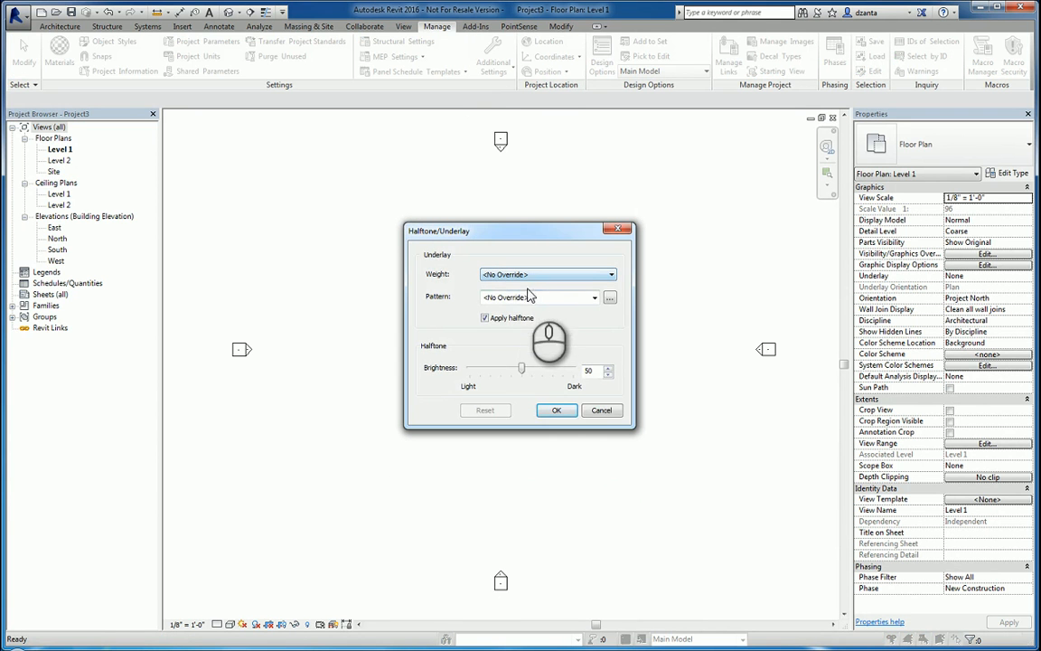
click(531, 282)
click(530, 277)
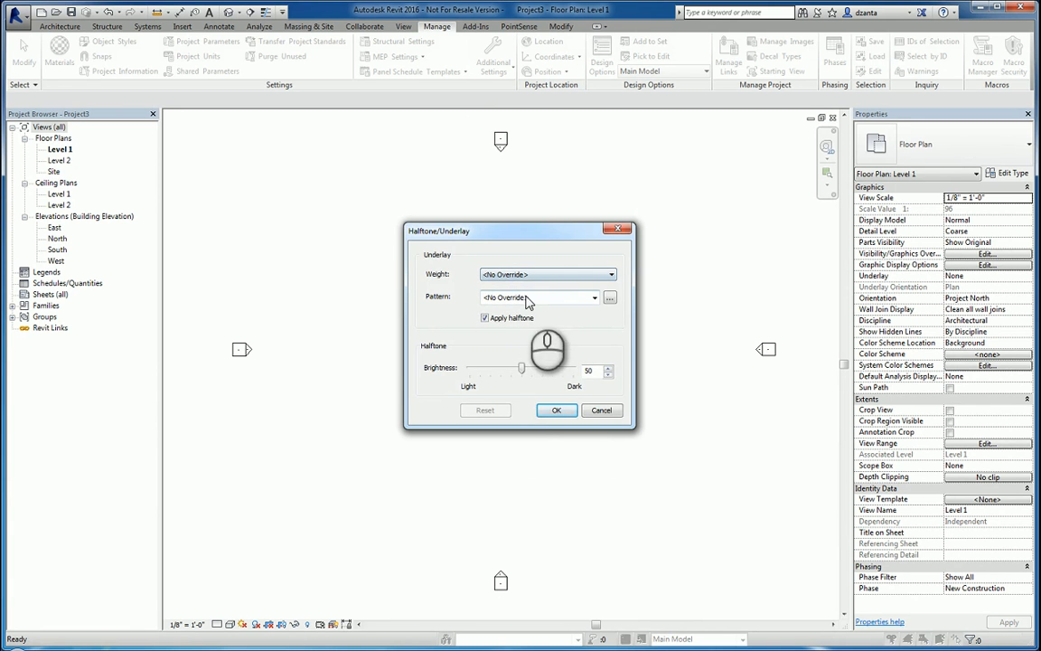
click(553, 409)
Examine the solar study types, presets and lighting options in the sun settings, and cancel without changes.
click(494, 60)
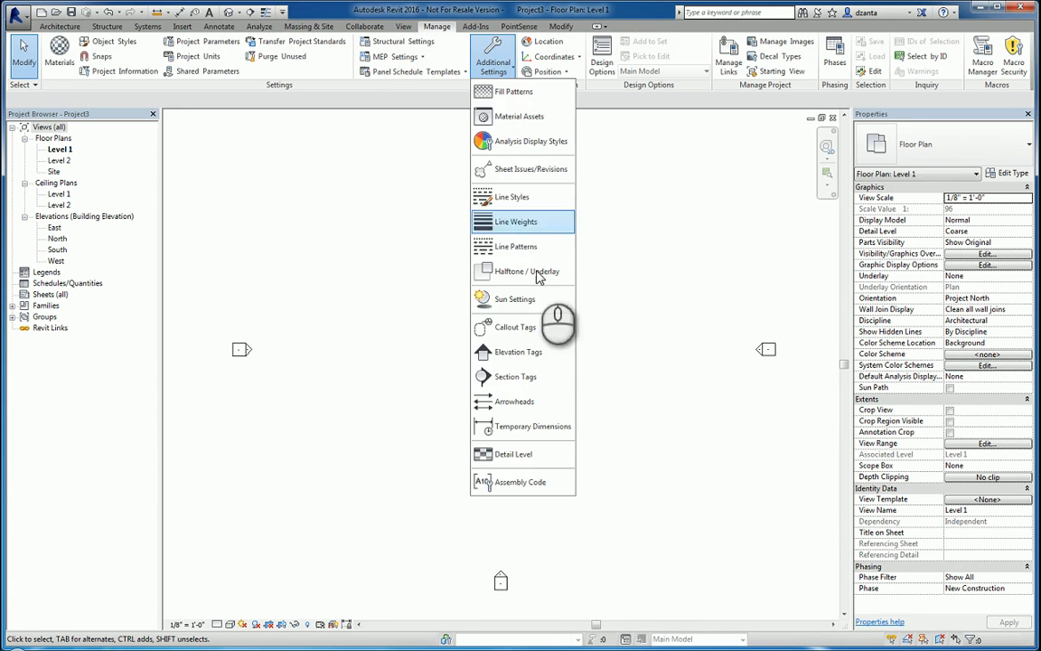
click(556, 298)
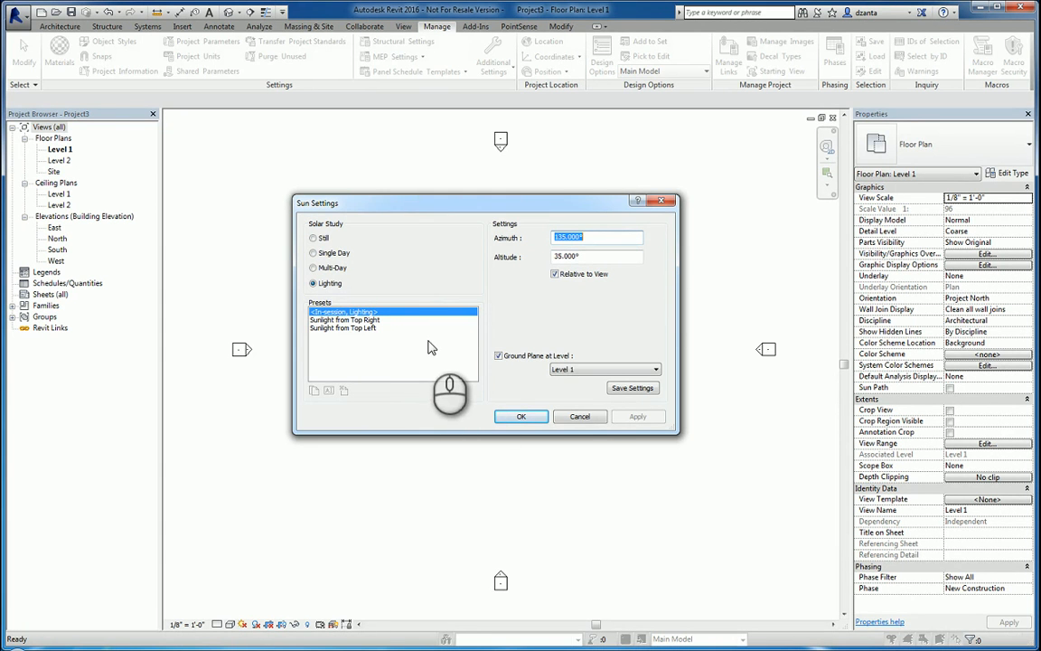
click(578, 415)
Review the callout tag's type properties, including the available types and callout head choices, and cancel without changes.
click(494, 69)
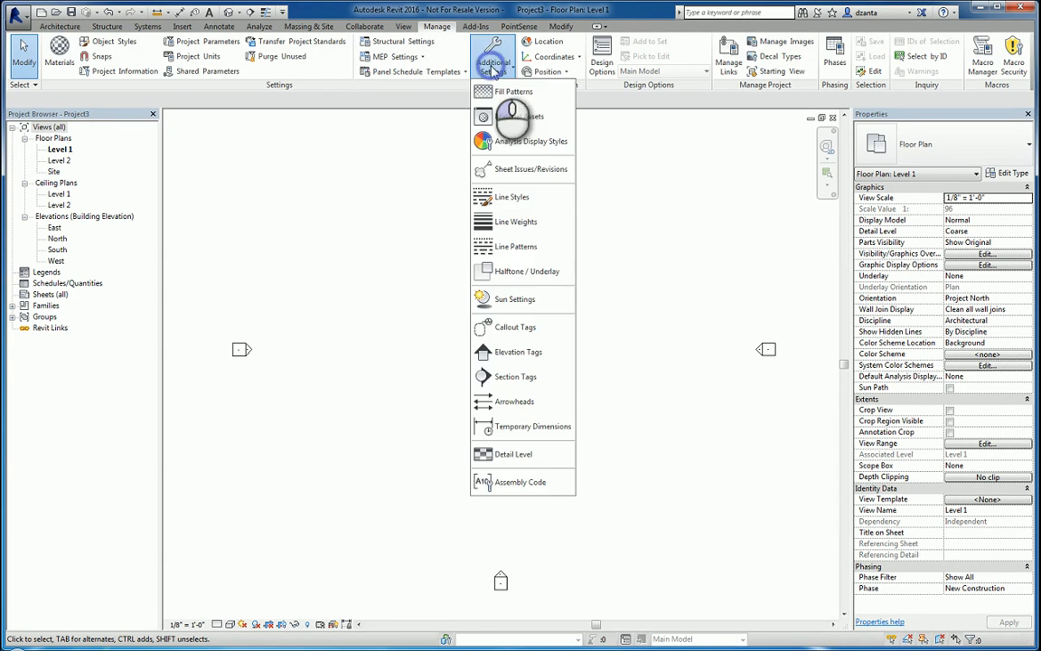
click(540, 328)
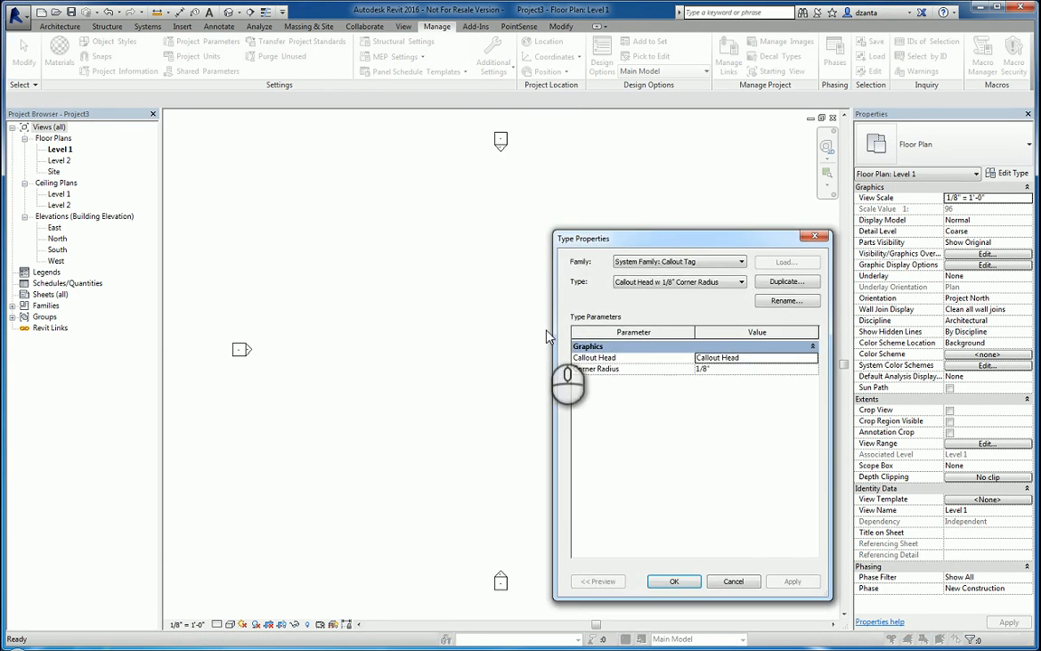
drag(613, 238, 443, 176)
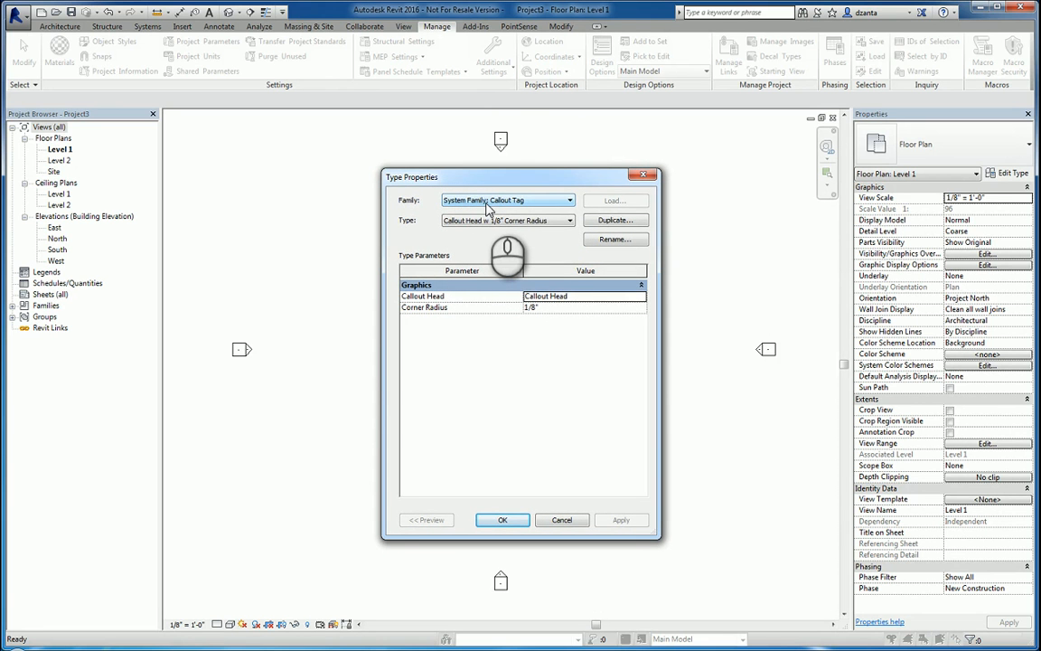
click(494, 224)
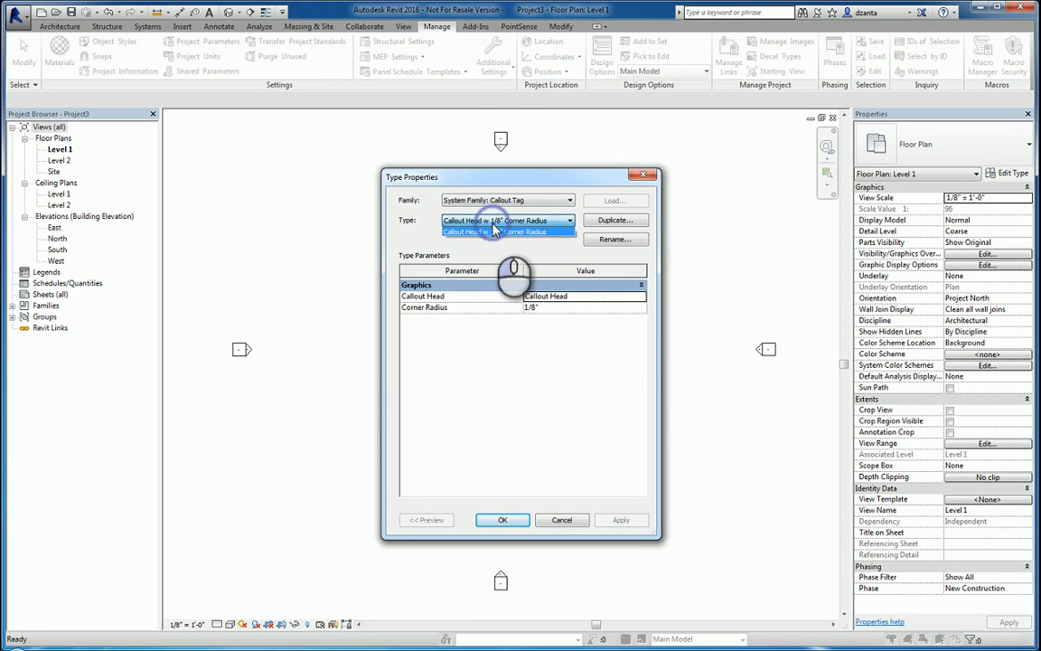
click(493, 223)
click(640, 300)
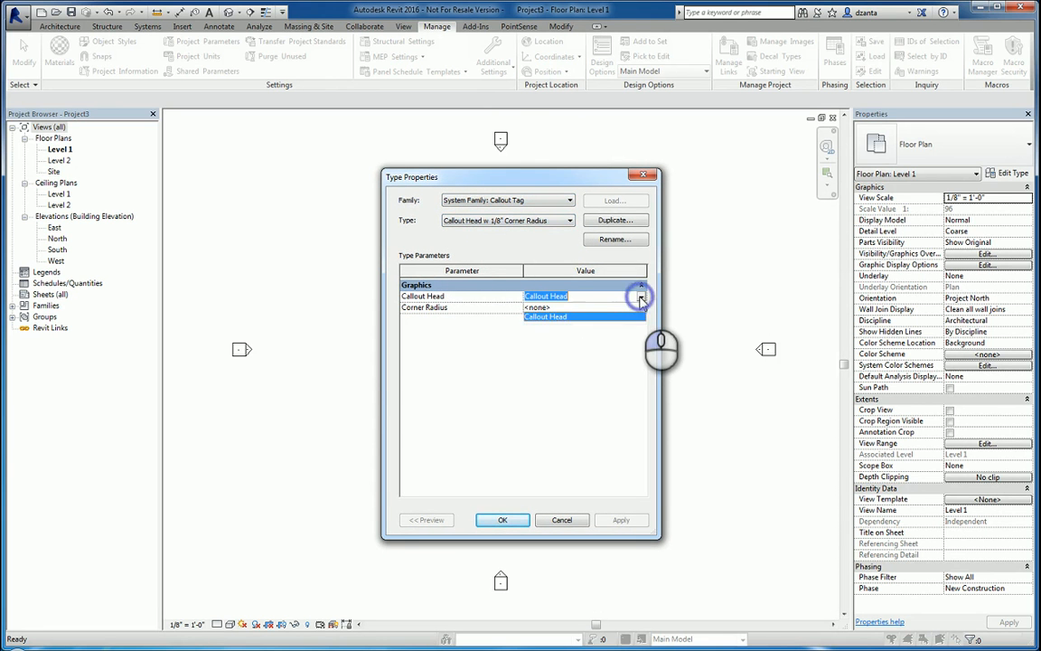
click(640, 299)
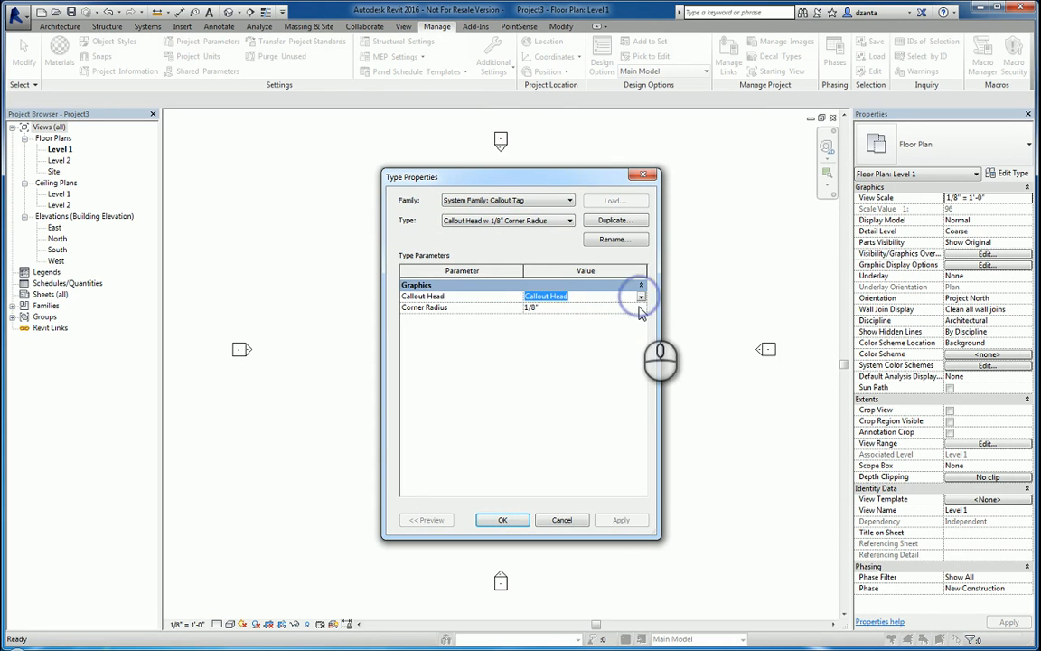
click(571, 519)
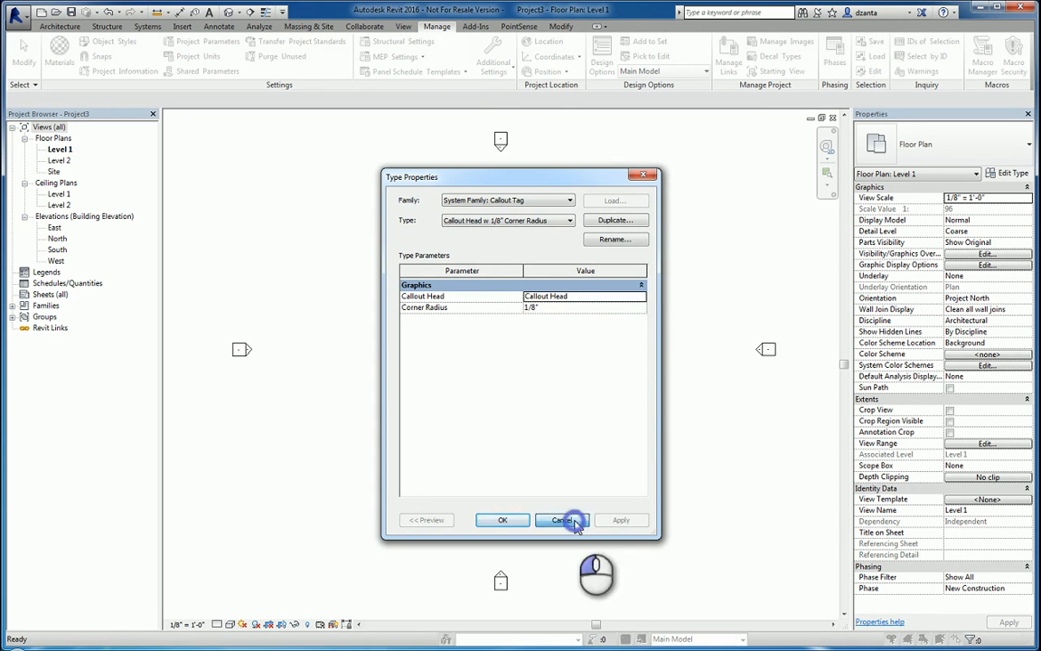
Review the elevation tag's type properties and its available types, and cancel without changes.
click(491, 63)
click(524, 353)
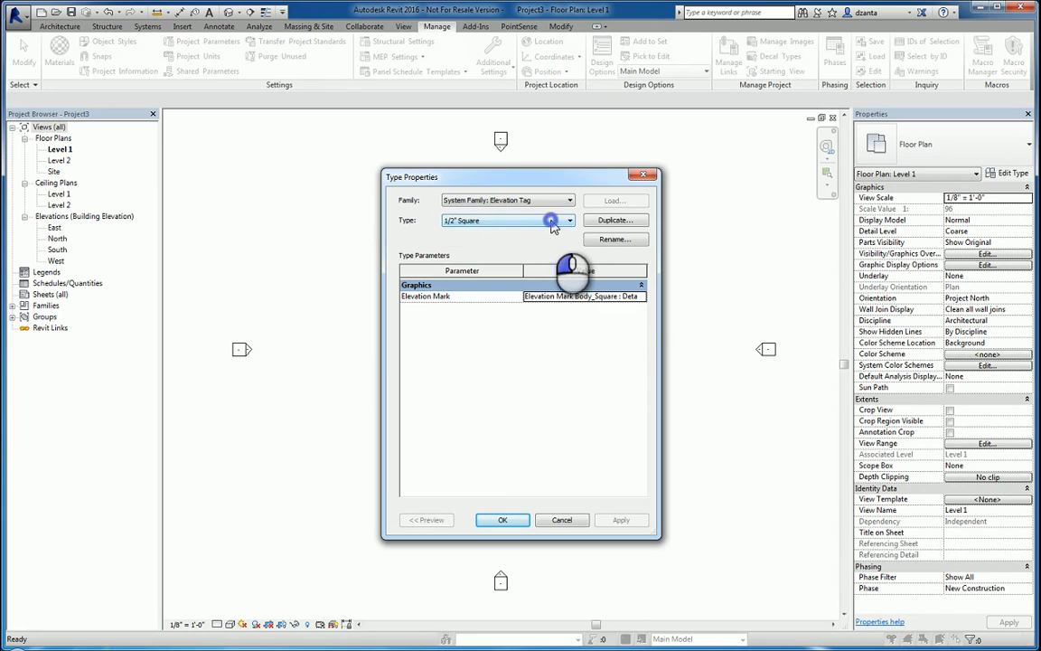
click(551, 221)
click(550, 221)
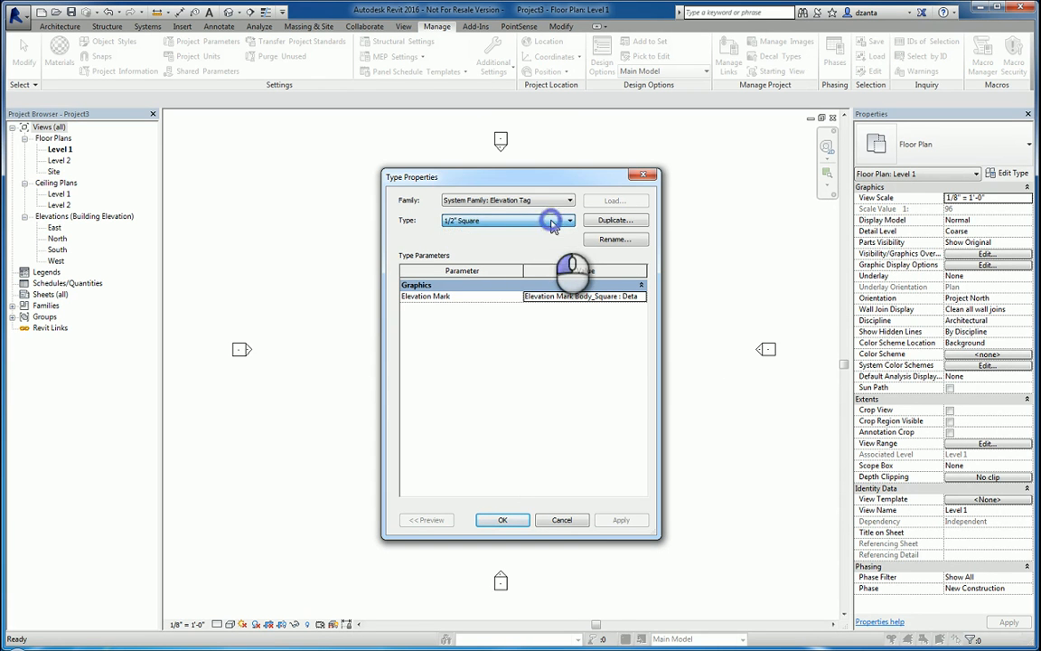
click(561, 521)
Check the section tag's head, tail and broken section display style, and cancel without changes.
click(494, 59)
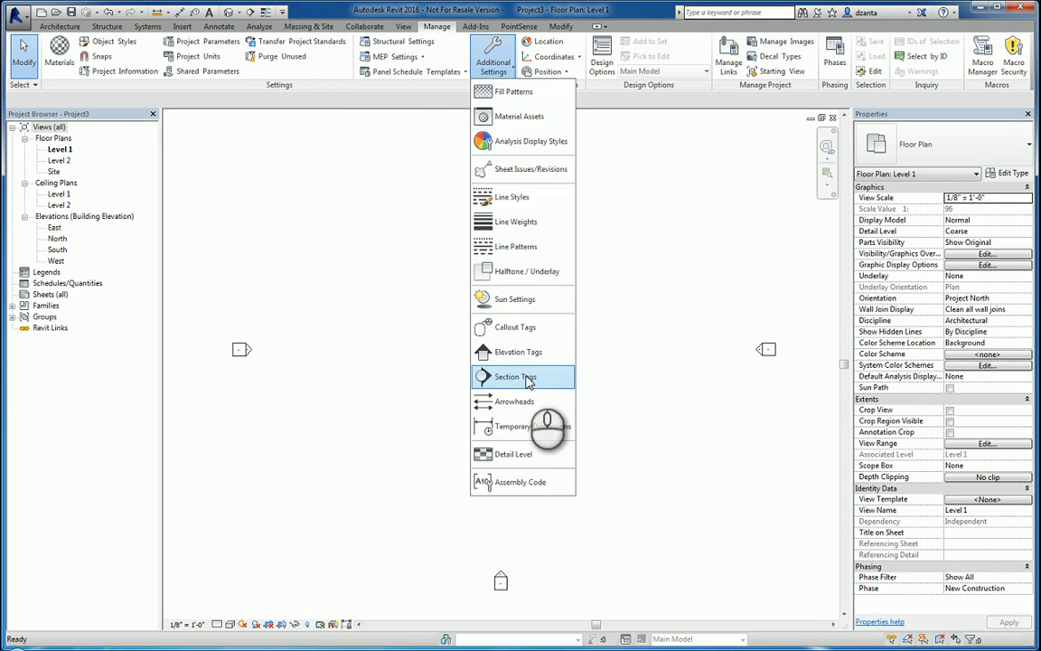
click(528, 379)
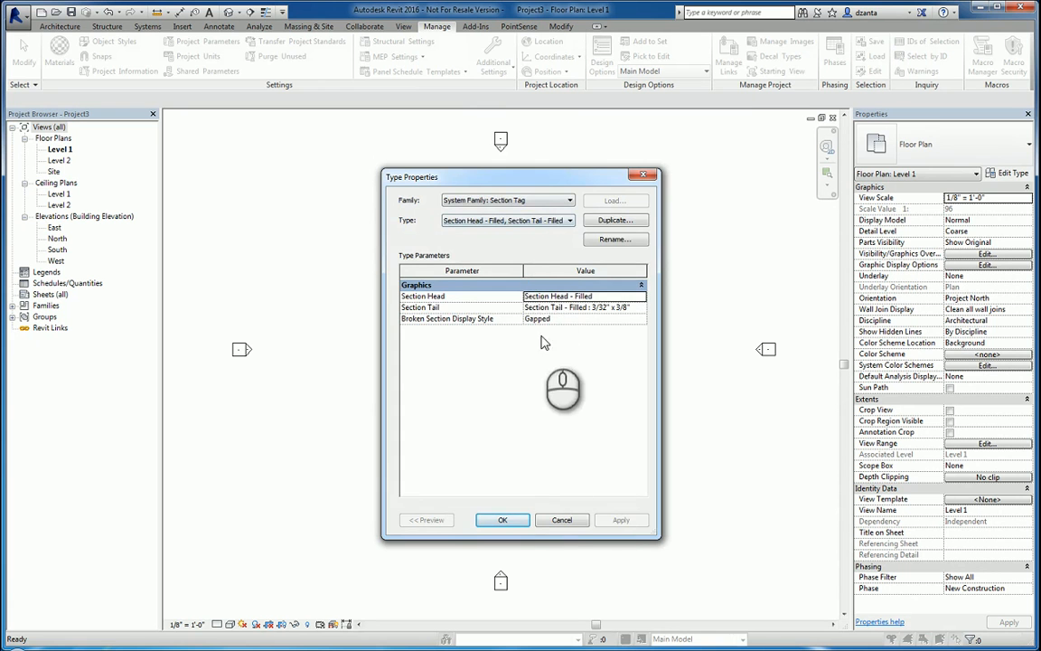
click(559, 519)
Examine the available arrowhead types and the parameters of Arrow 30 Degree, and cancel without changes.
click(495, 61)
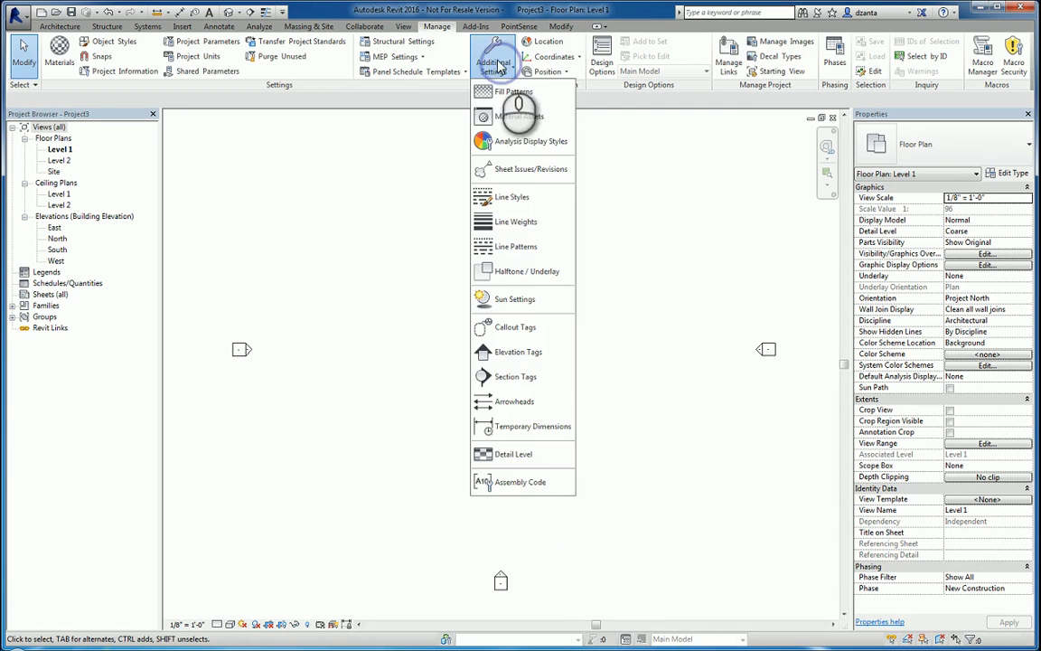
click(542, 402)
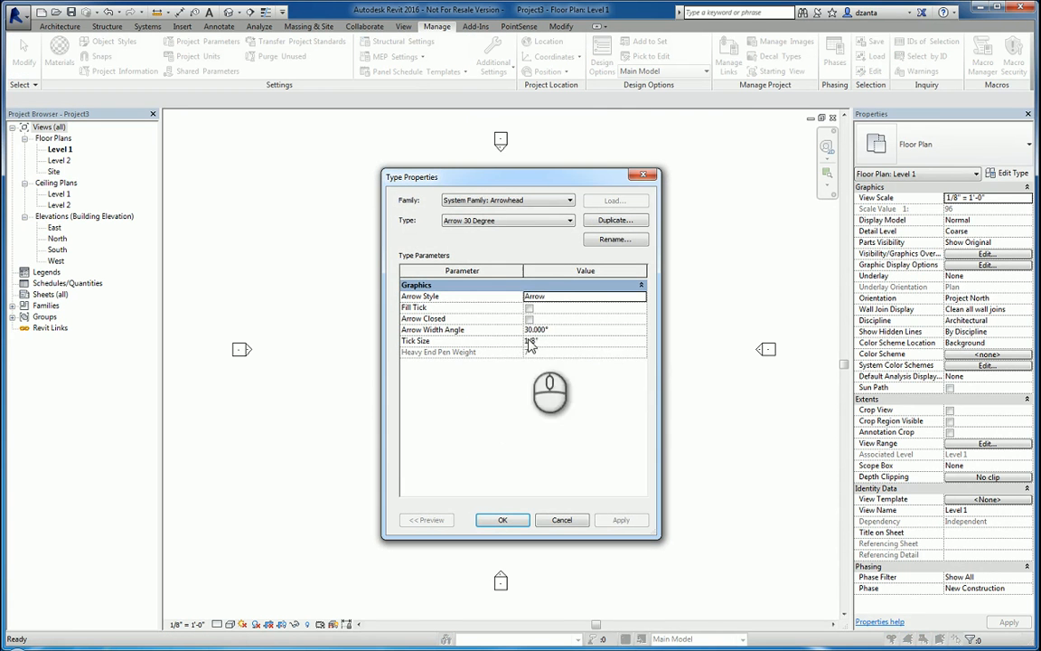
click(526, 222)
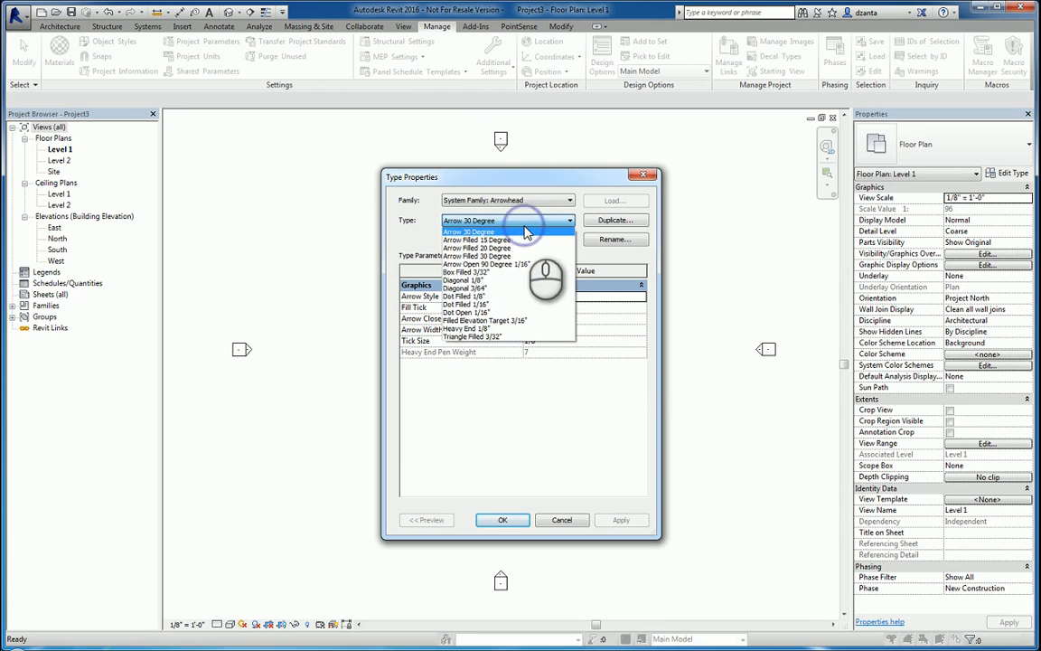
click(527, 233)
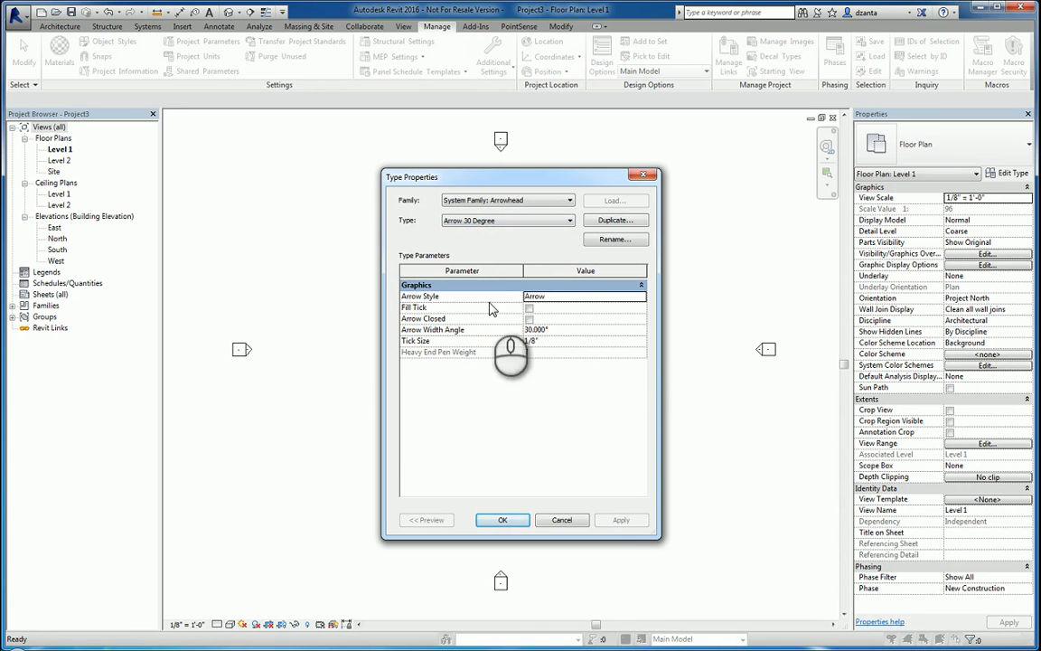
click(562, 520)
Check what temporary dimensions measure from for walls, doors and windows, and accept the settings as they are.
click(511, 74)
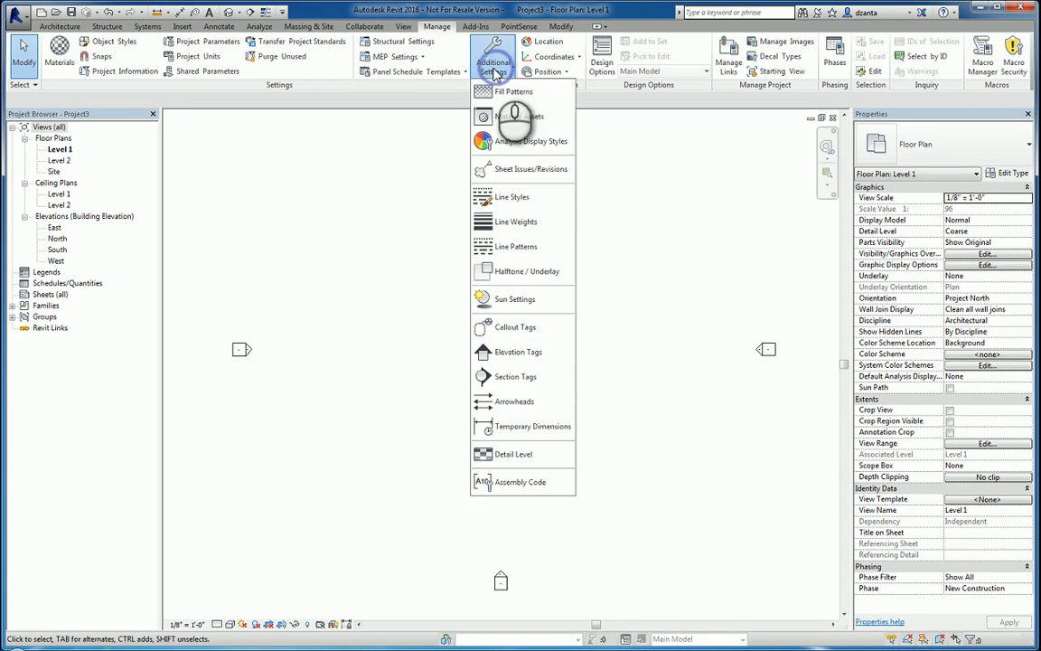
click(534, 428)
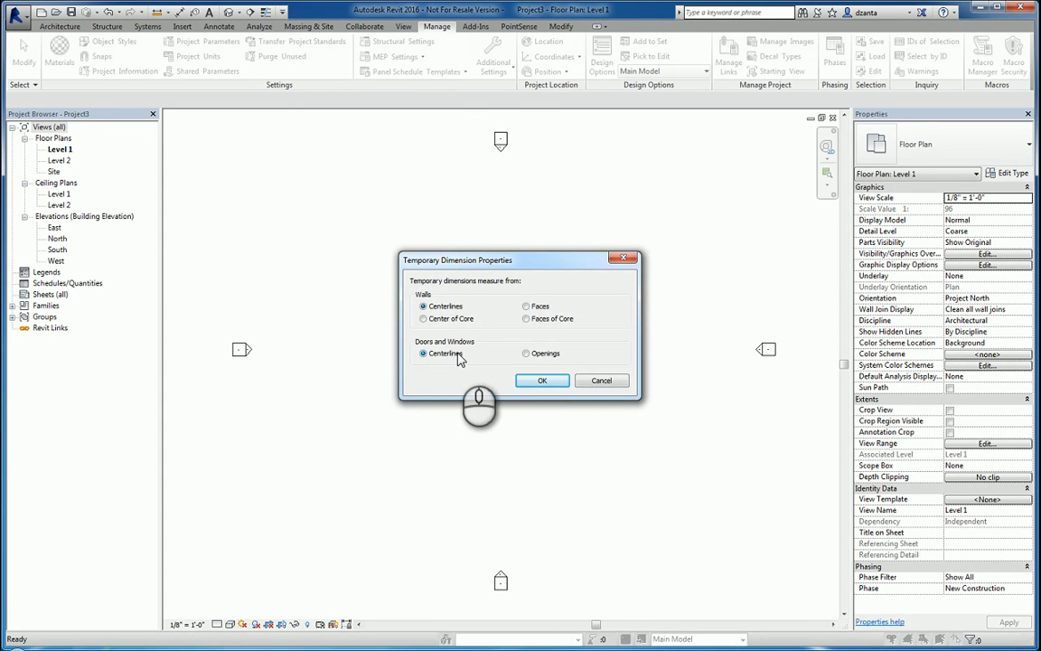
click(543, 380)
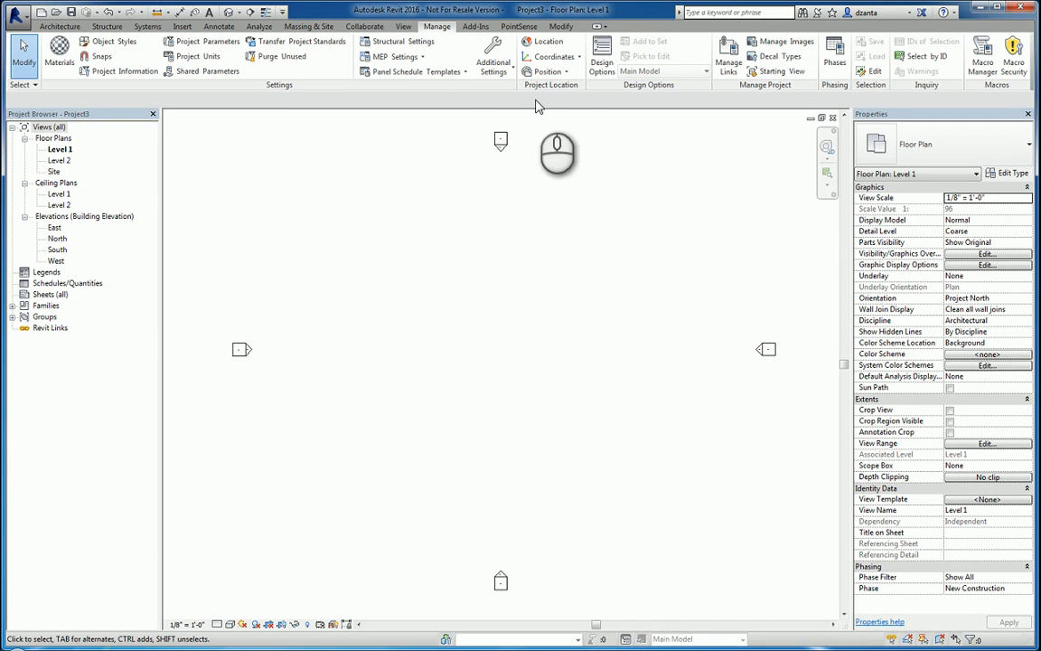
Review which view scales correspond to coarse, medium and fine detail levels, and cancel without changes.
click(494, 72)
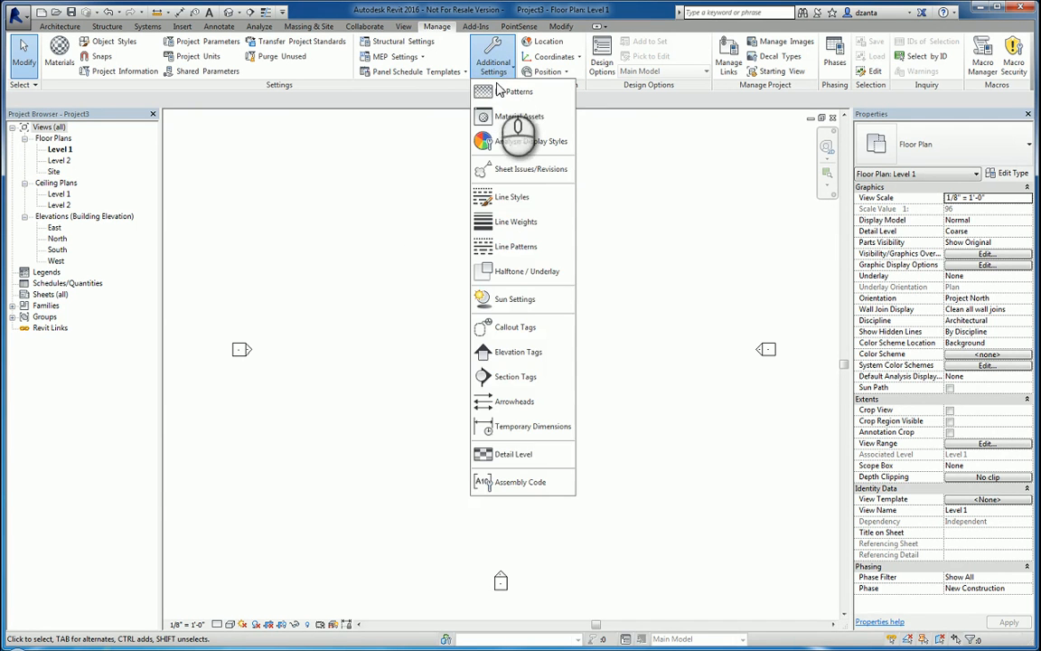
click(539, 456)
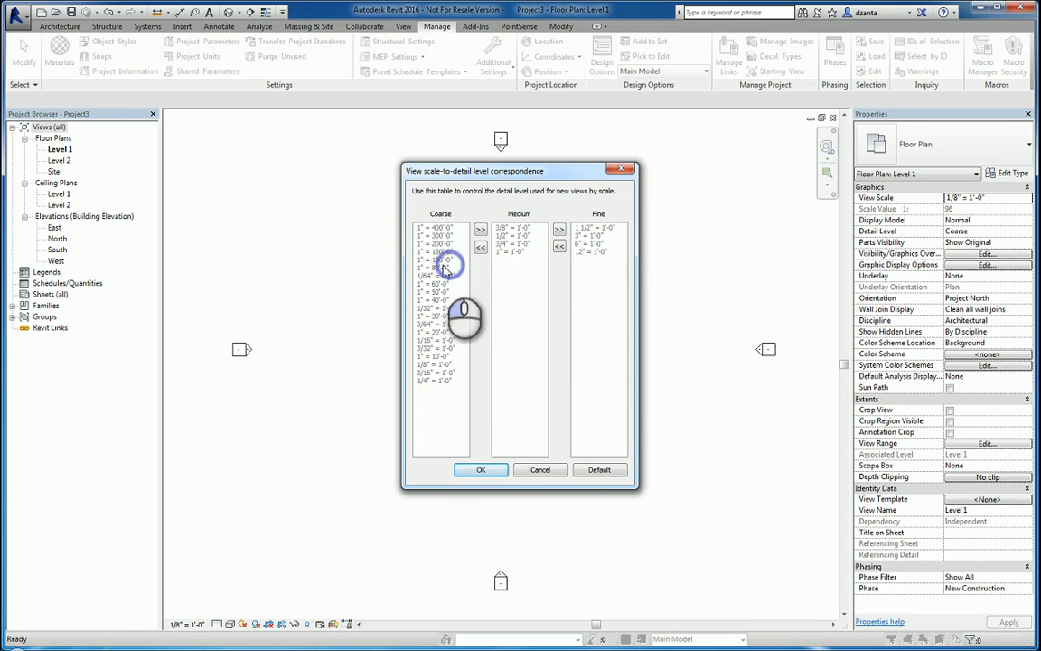
click(540, 470)
Check the assembly code file location and path options without changing them, and bring the list of additional settings back up.
click(494, 65)
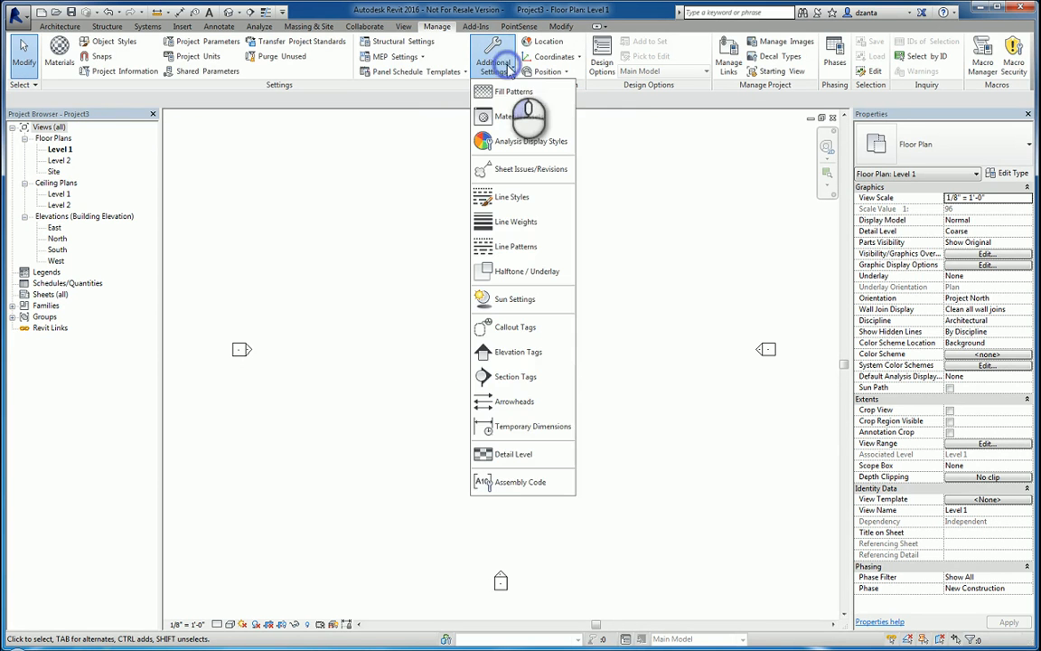
click(542, 482)
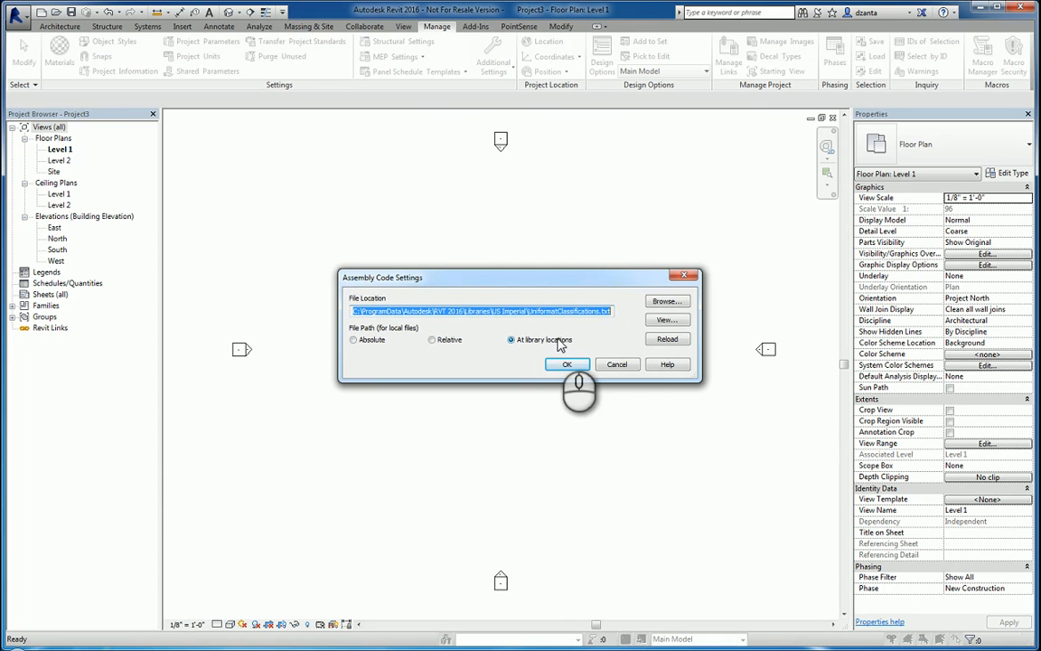
click(610, 366)
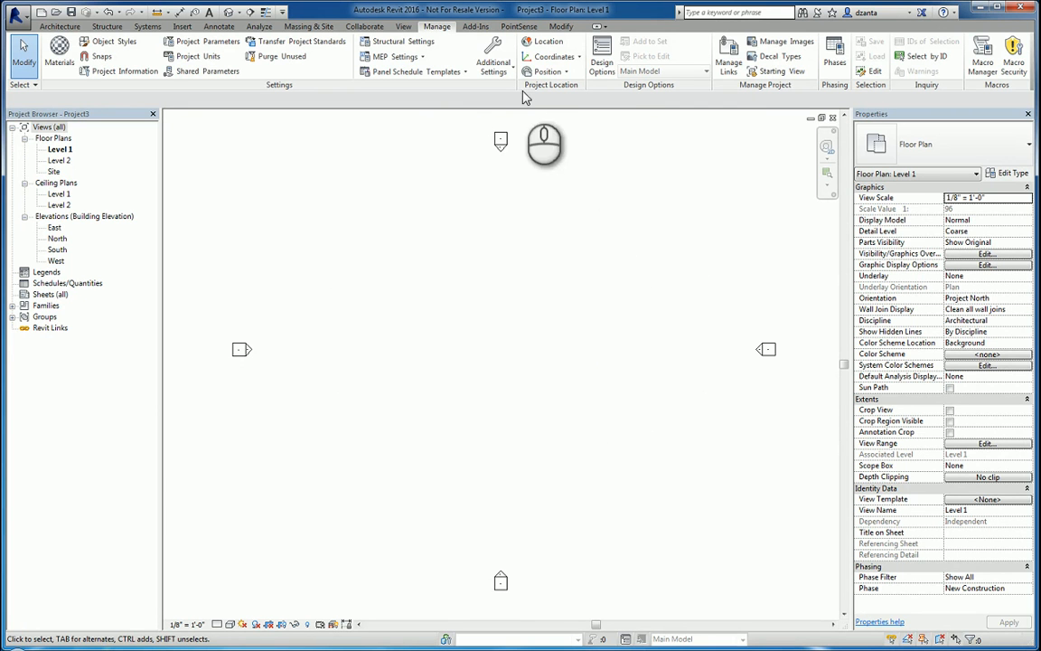
click(503, 68)
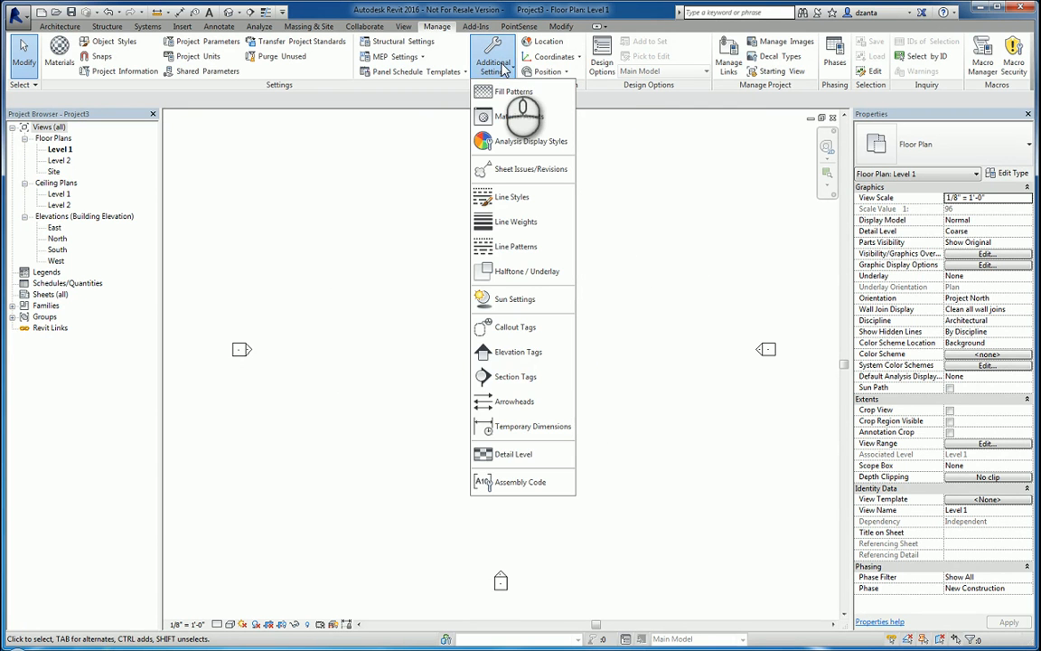